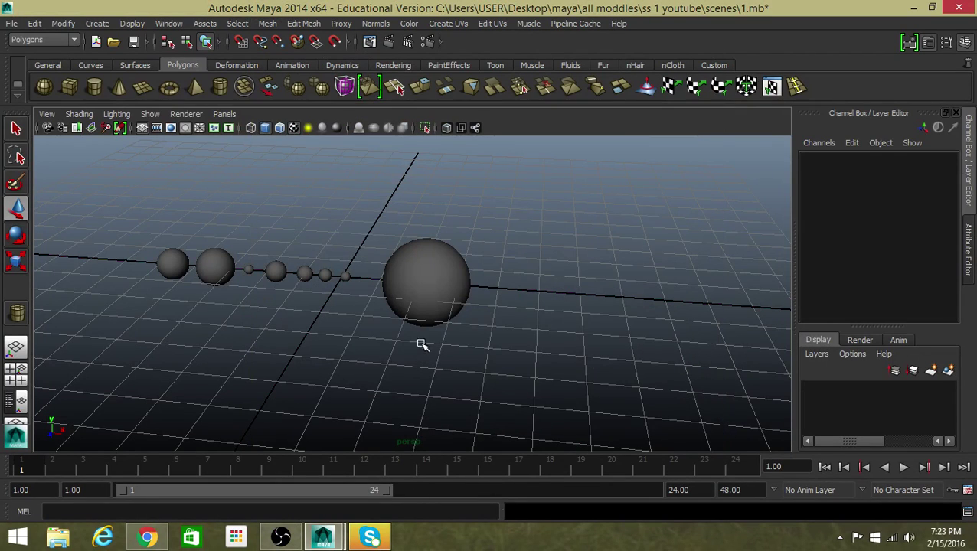
- Marquee-select the whole row of spheres and delete them, leaving an empty grid
left_click(282, 538)
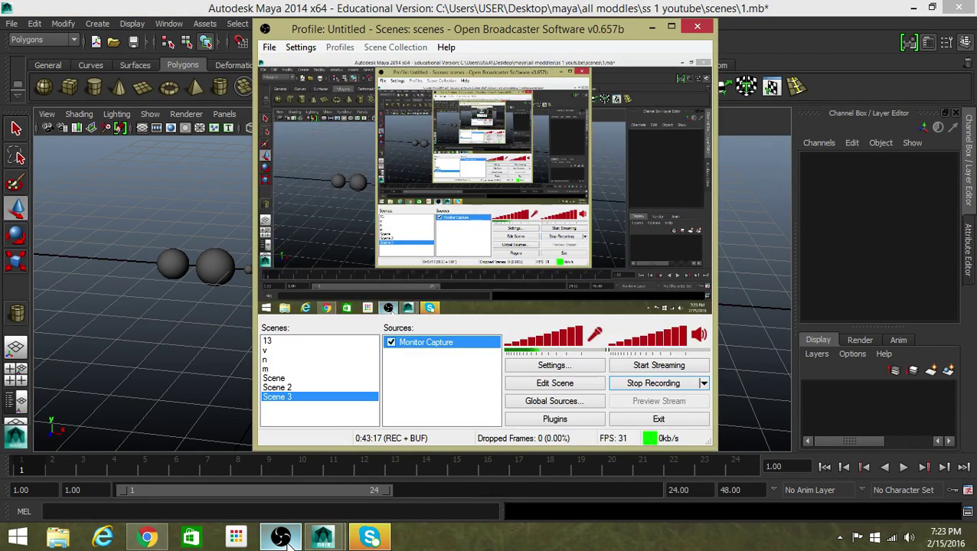
left_click(282, 538)
scroll(404, 373, "up", 3)
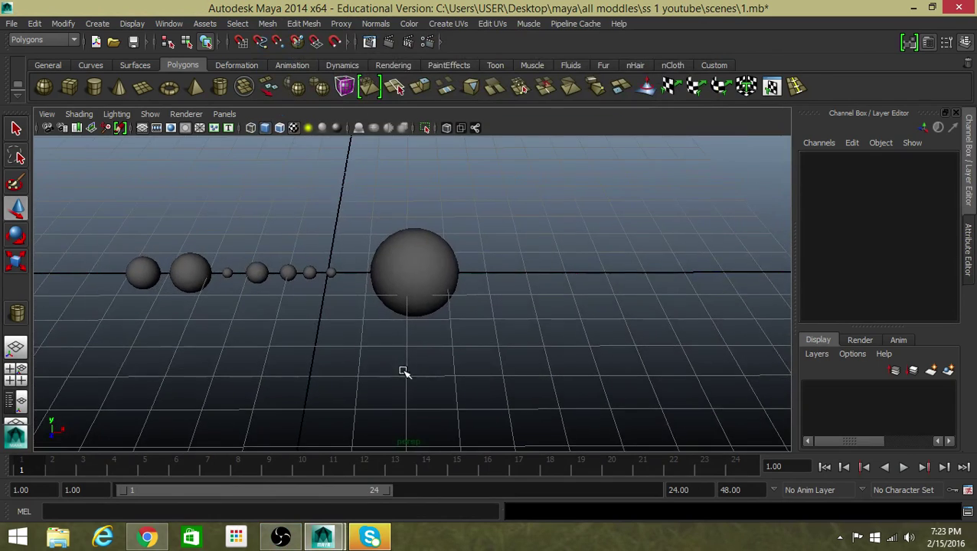
mouse_move(404, 373)
middle_mouse_down("alt")
mouse_move(421, 314)
mouse_move(550, 314)
middle_mouse_up("alt")
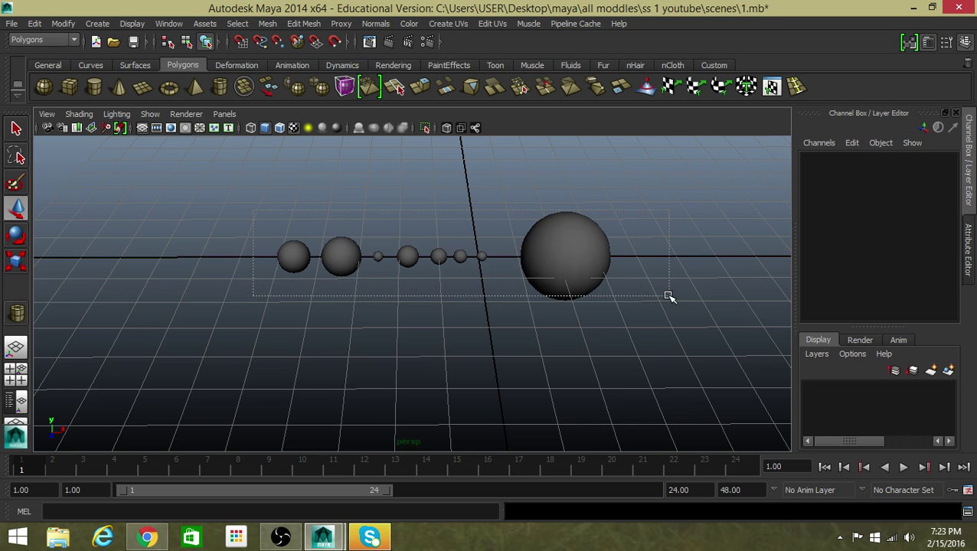
left_click_drag(669, 296, 241, 141)
left_click(284, 200)
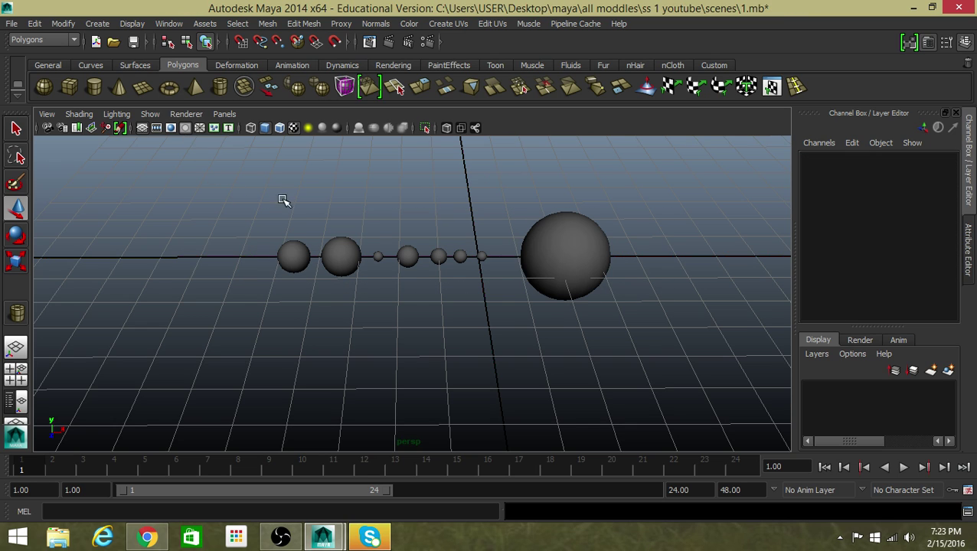
left_click(610, 246)
left_click(650, 229)
left_click_drag(649, 232, 258, 379)
key("Delete")
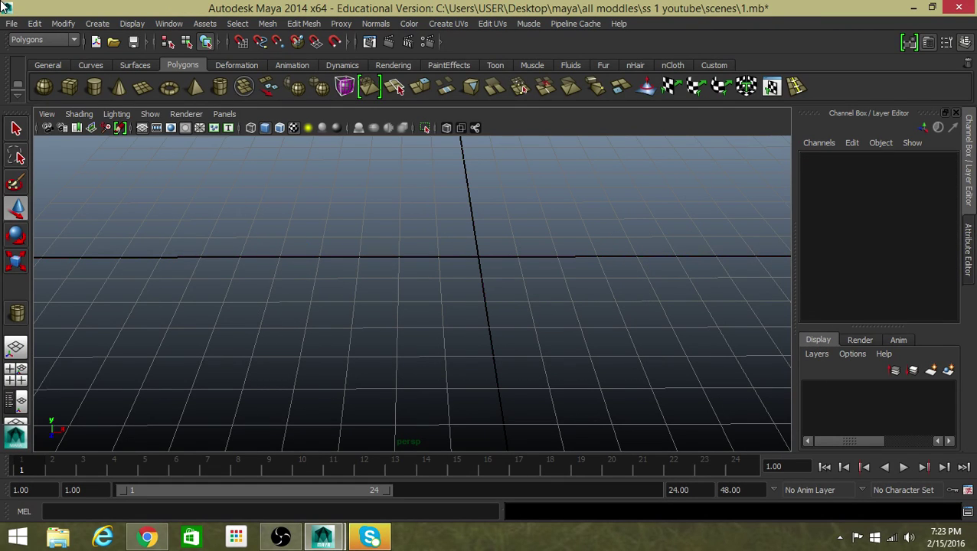
- Open This PC in File Explorer
left_click(19, 28)
left_click(314, 264)
left_click(58, 536)
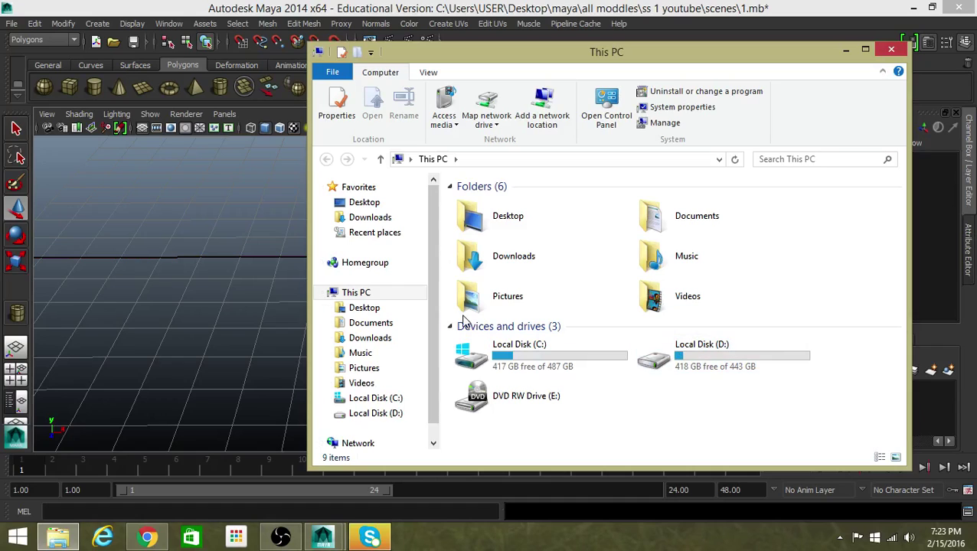
- Browse from Downloads to the Desktop and open the maya folder
left_click(394, 219)
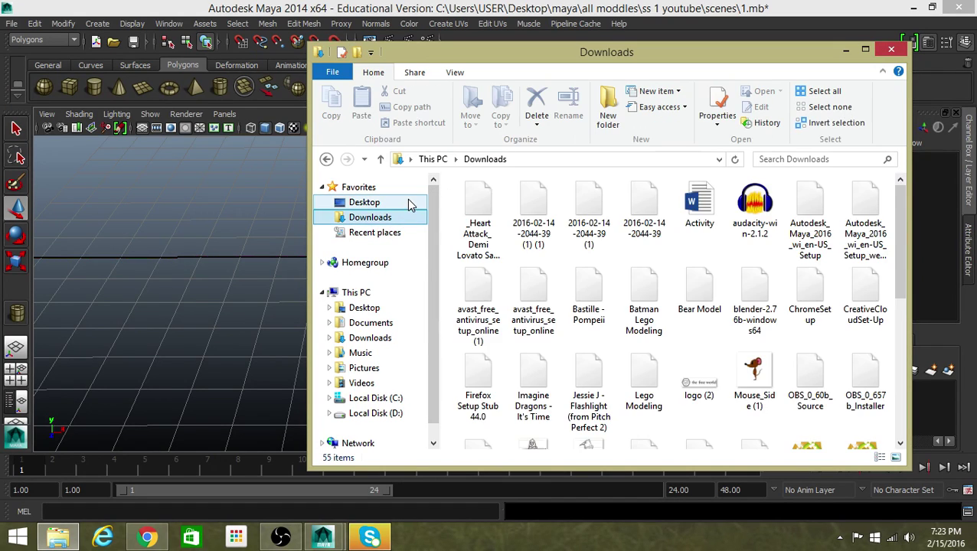
left_click(408, 202)
left_click(617, 238)
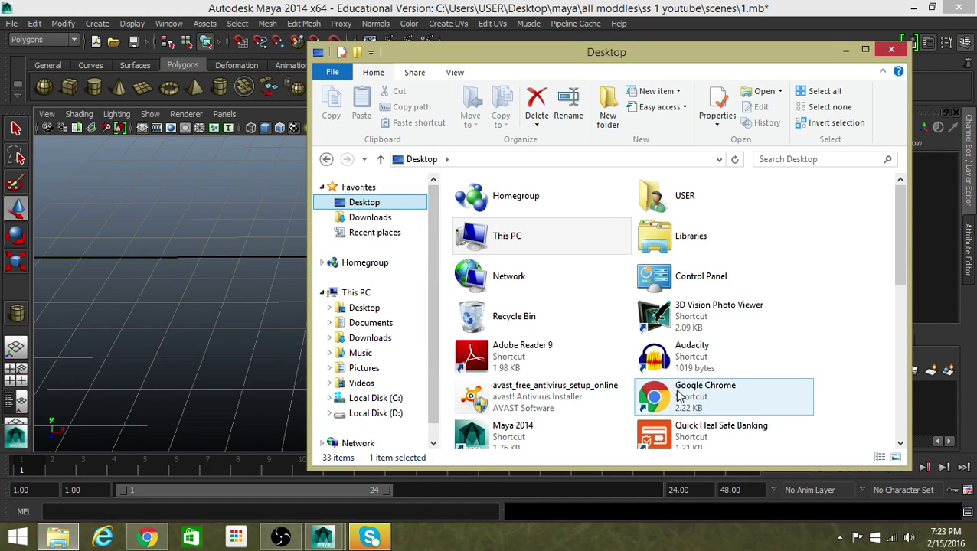
scroll(685, 253, "down", 1)
scroll(613, 310, "down", 3)
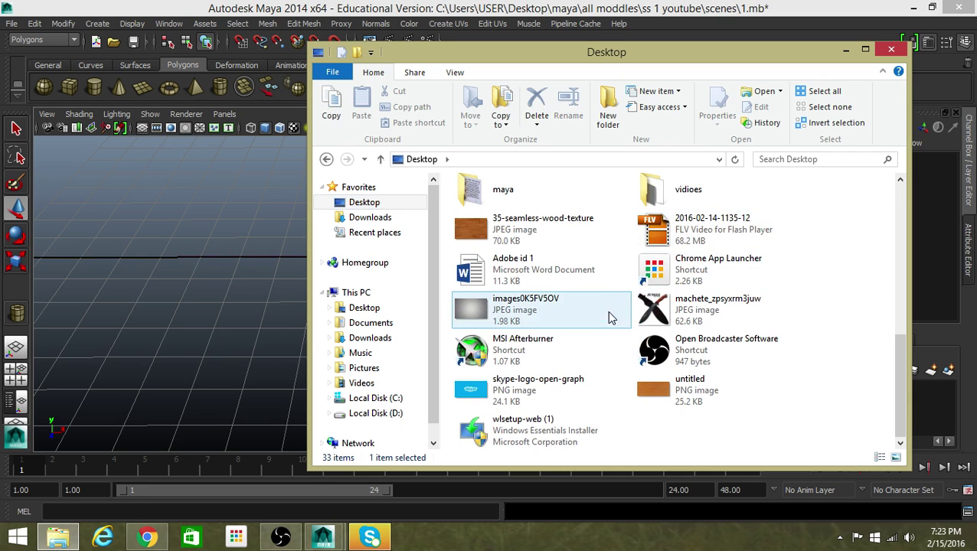
scroll(602, 262, "up", 2)
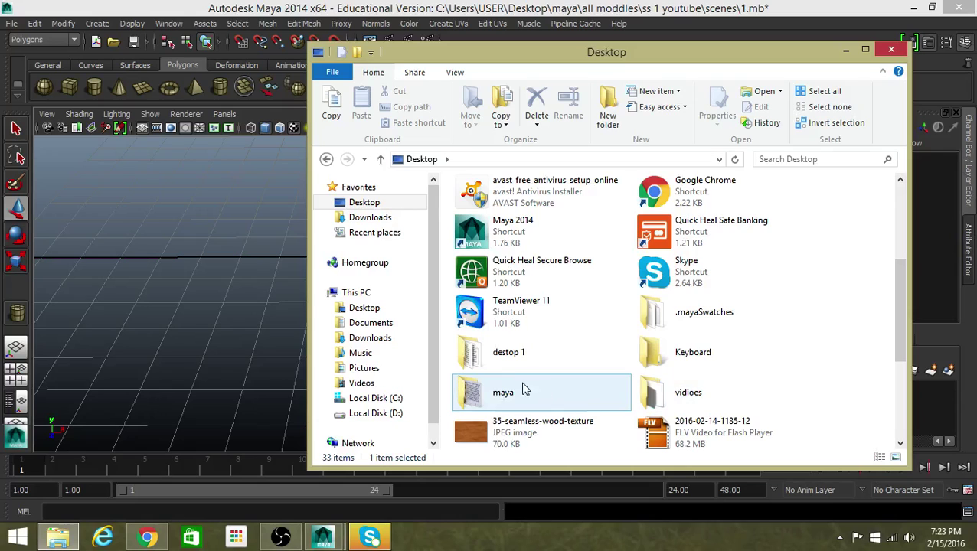
left_click(516, 393)
double_click(517, 393)
- Open all moddles > ss 1 youtube > scenes, then close File Explorer
double_click(491, 223)
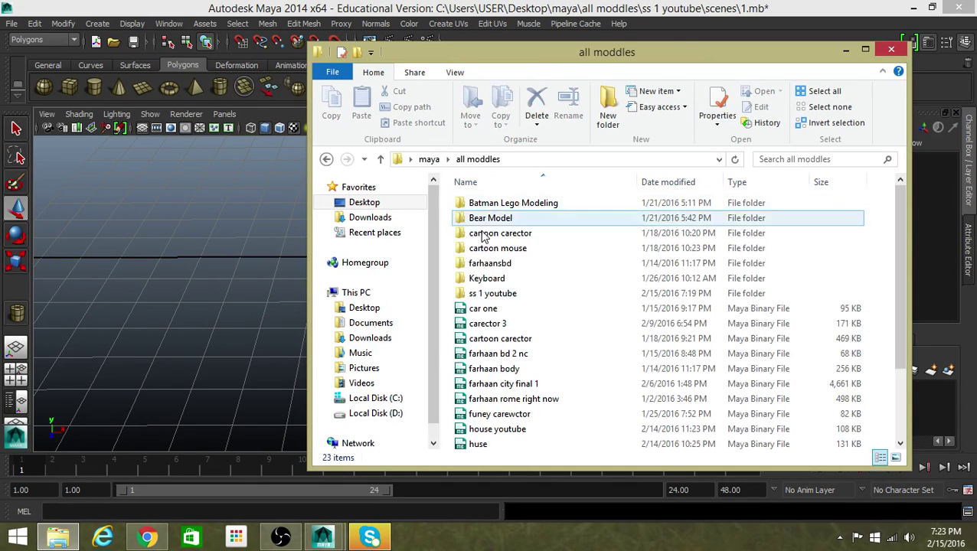
left_click(508, 295)
left_click(512, 299)
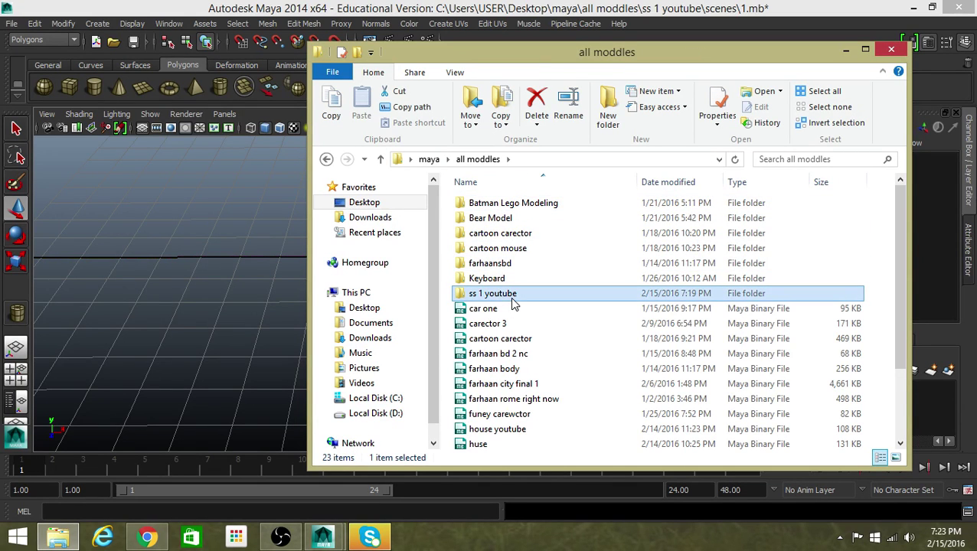
double_click(507, 298)
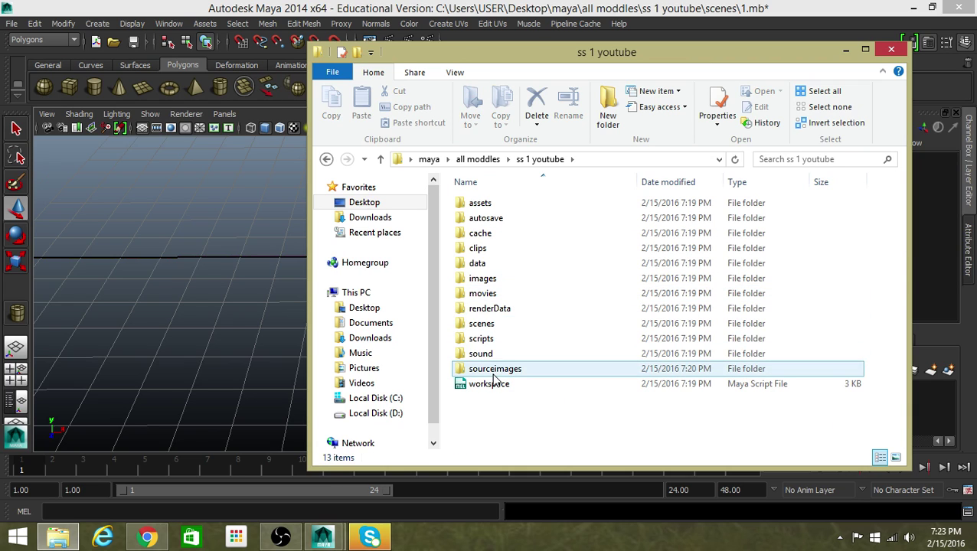
double_click(535, 327)
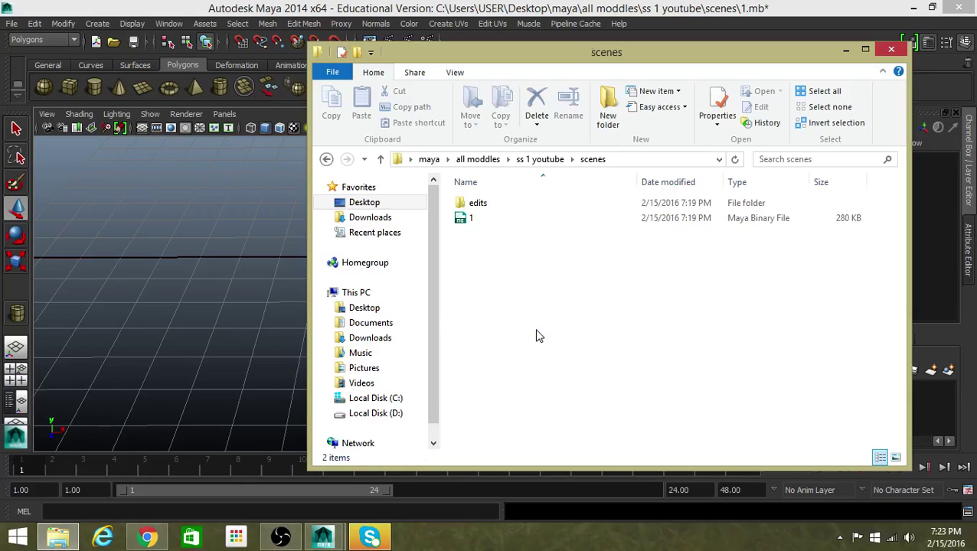
left_click(890, 50)
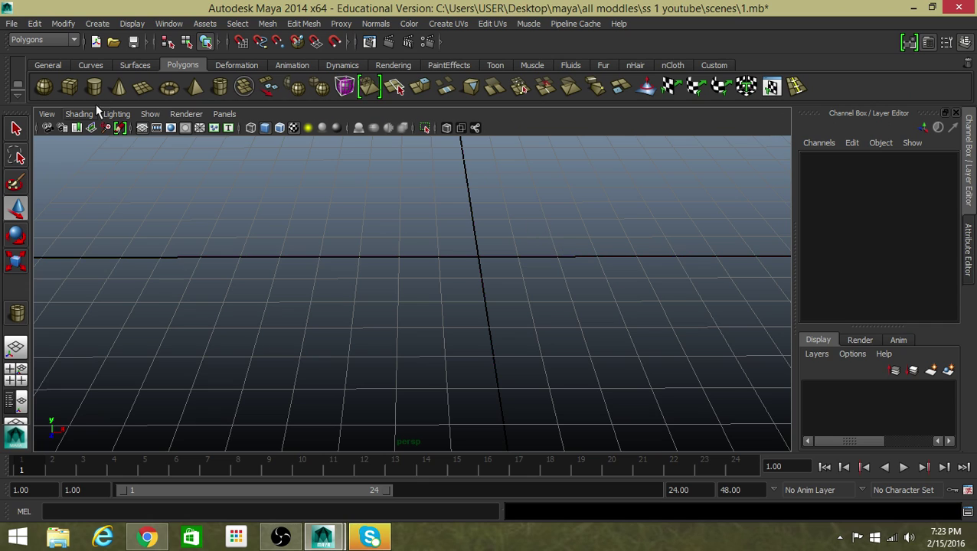
- Draw one polygon sphere at the grid origin as the sun, discarding a stray duplicate
left_click(44, 88)
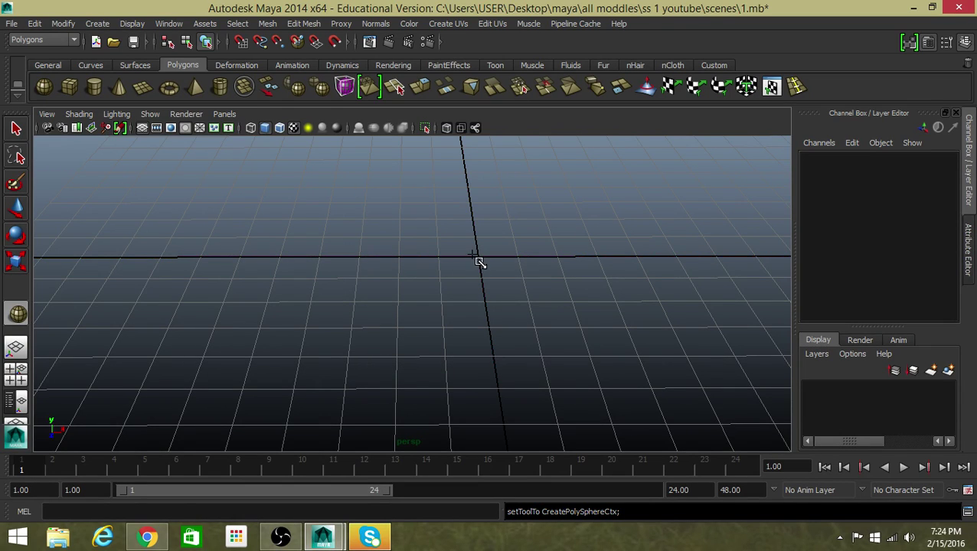
mouse_move(483, 261)
left_mouse_down()
mouse_move(610, 285)
mouse_move(585, 291)
mouse_move(522, 365)
mouse_move(333, 320)
mouse_move(270, 325)
left_mouse_up()
mouse_move(269, 325)
middle_mouse_down("alt")
mouse_move(257, 318)
mouse_move(464, 245)
mouse_move(409, 285)
middle_mouse_up("alt")
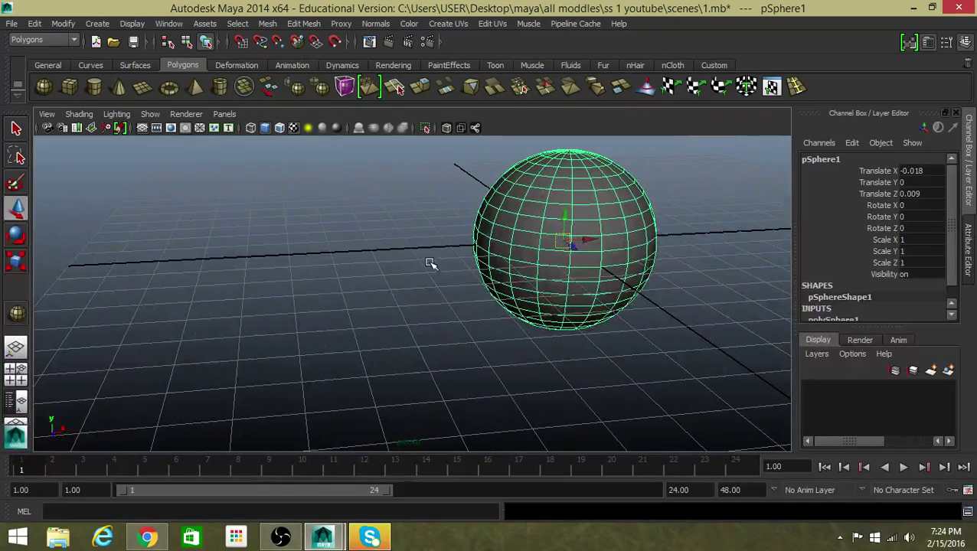
key("ctrl+d")
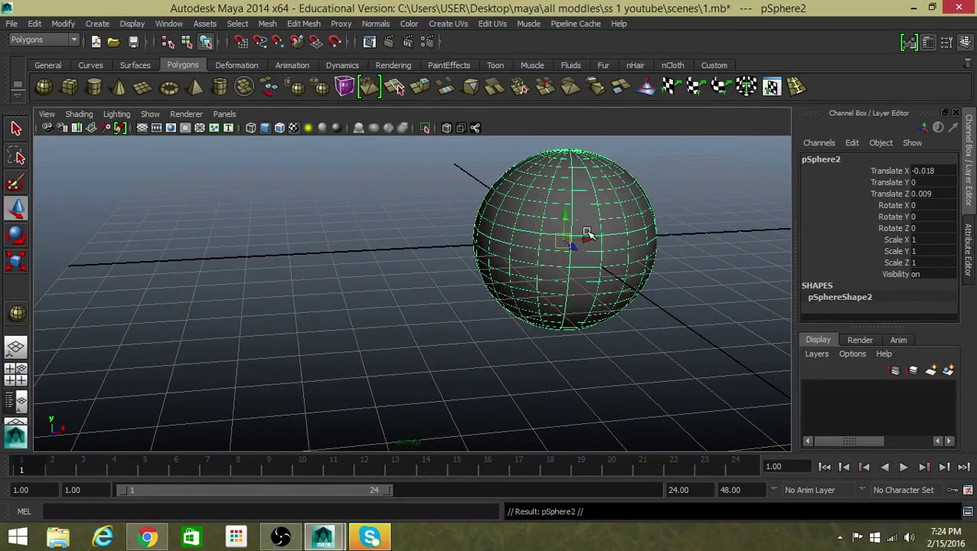
left_click_drag(587, 233, 396, 244)
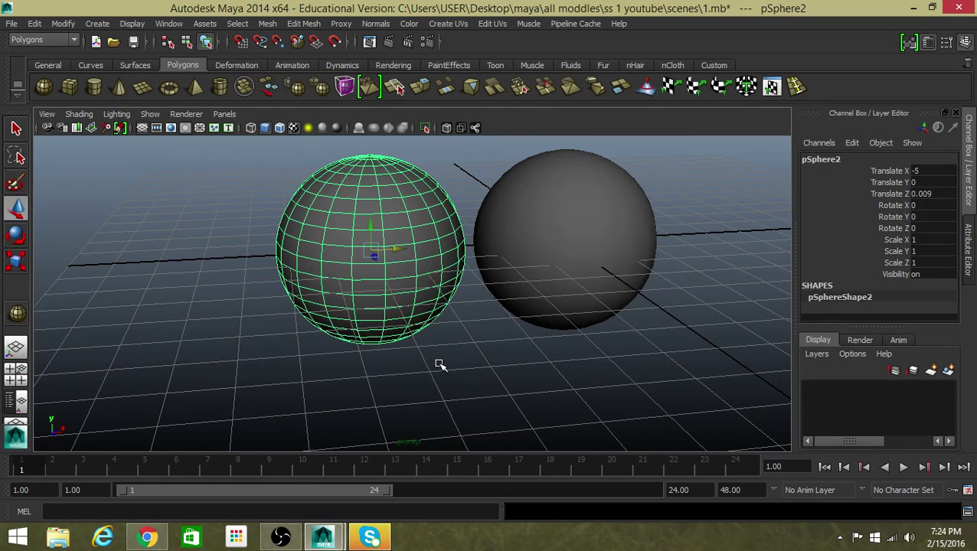
key("Delete")
left_click(542, 313)
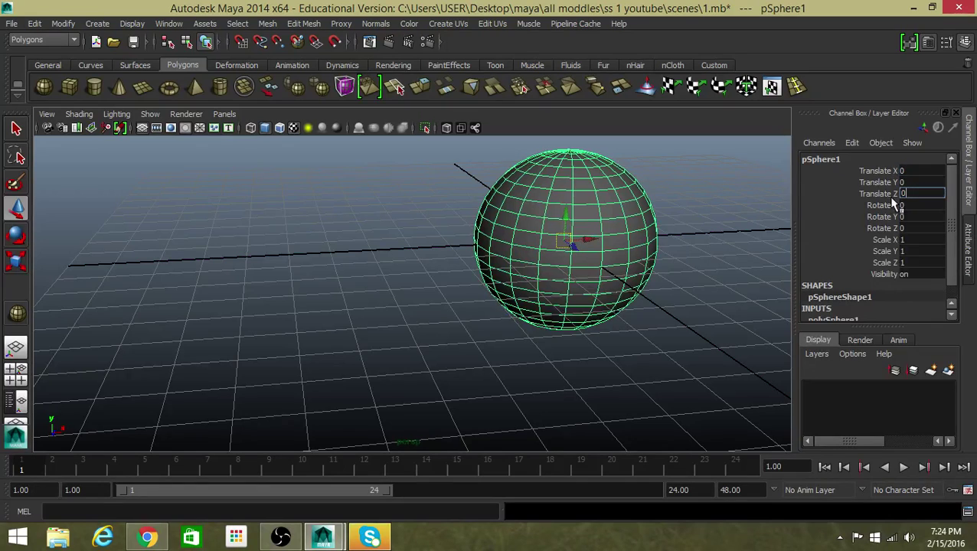
- Duplicate the sun, scale the copy down and place it left as the first planet
left_click(597, 330)
mouse_move(597, 329)
left_mouse_down("alt")
mouse_move(610, 229)
mouse_move(576, 216)
mouse_move(383, 216)
mouse_move(397, 214)
mouse_move(248, 242)
mouse_move(224, 231)
mouse_move(237, 231)
mouse_move(219, 242)
left_mouse_up("alt")
left_click(610, 229)
key("ctrl+d")
key("r")
key("w")
mouse_move(395, 217)
left_mouse_down()
mouse_move(466, 218)
mouse_move(433, 229)
mouse_move(456, 221)
left_mouse_up()
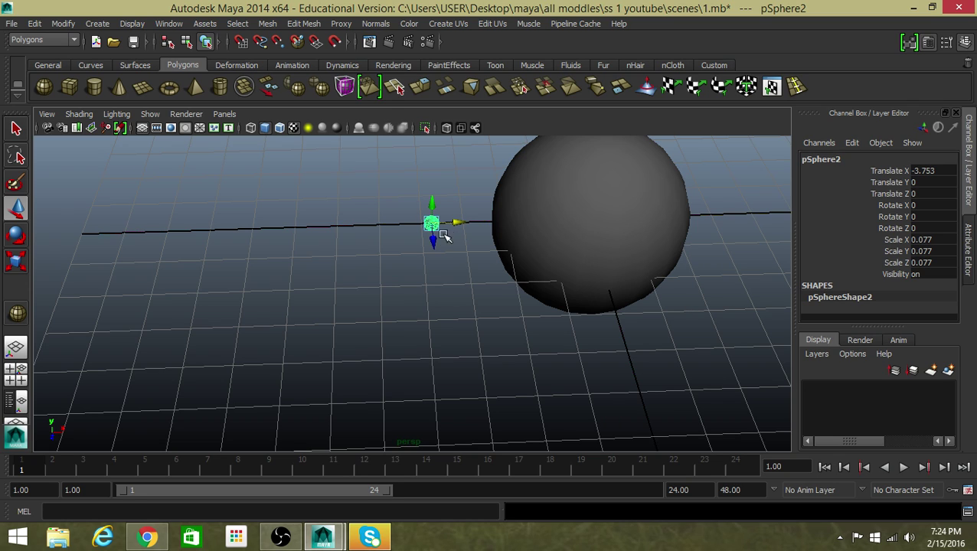
- Add two more scaled planet copies, each further left along X
key("ctrl+d")
mouse_move(453, 223)
left_mouse_down()
mouse_move(399, 232)
mouse_move(416, 226)
mouse_move(404, 224)
left_mouse_up()
key("r")
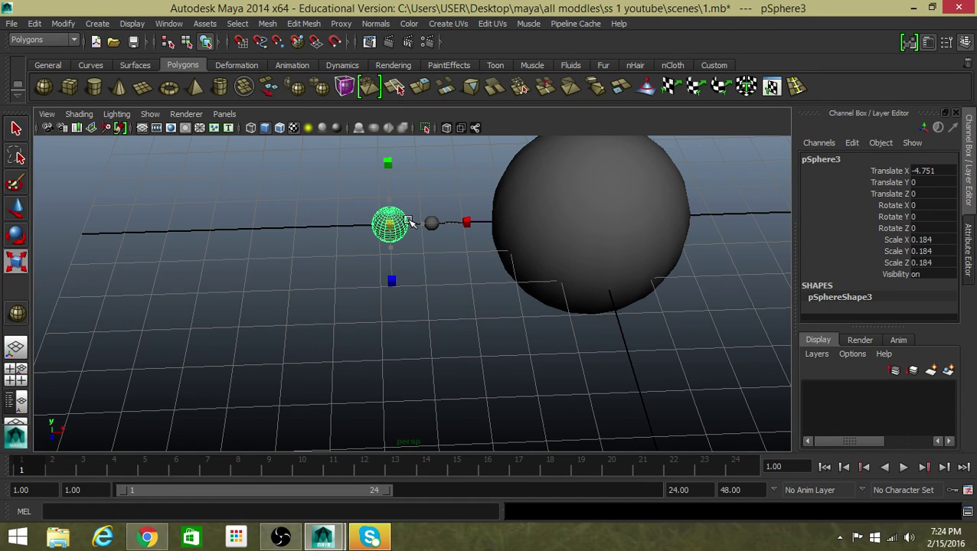
key("ctrl+d")
key("w")
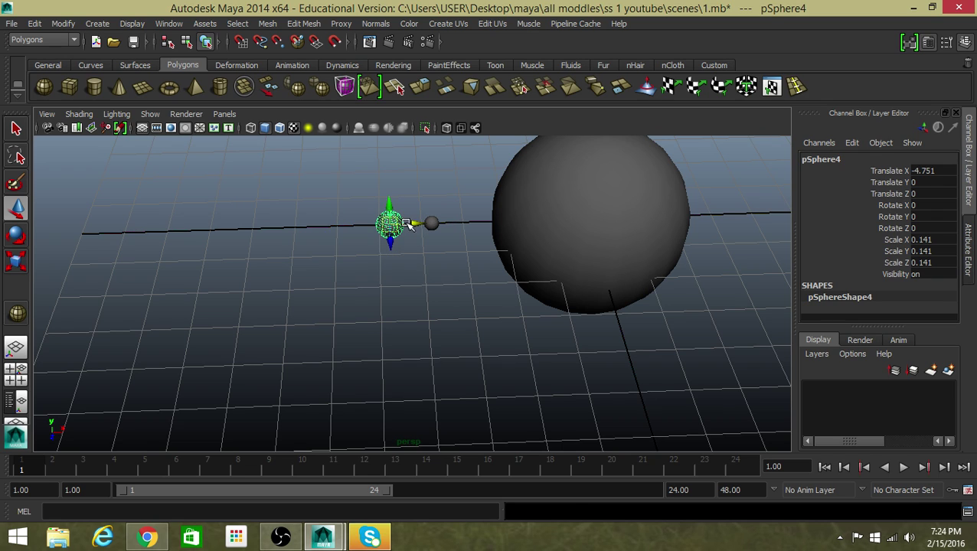
left_click_drag(422, 223, 346, 228)
key("r")
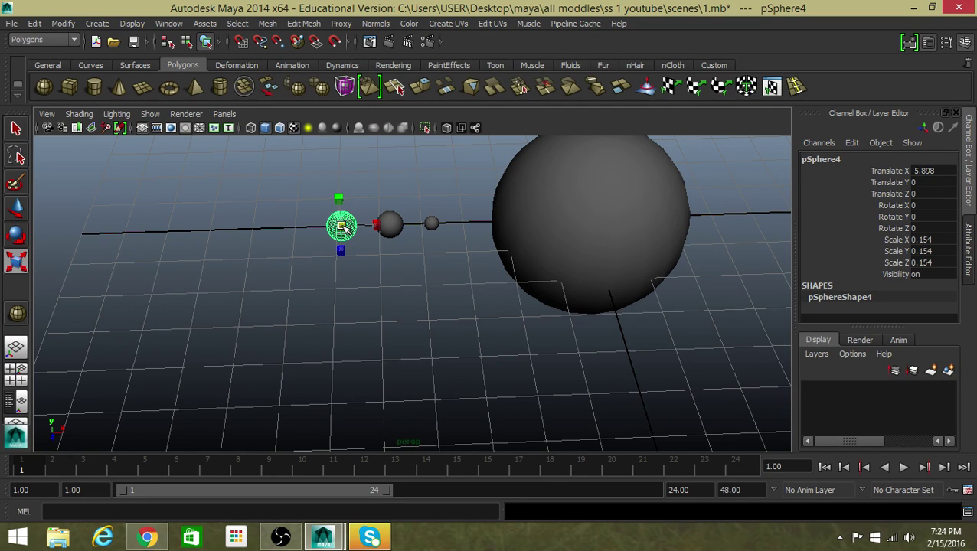
left_click(393, 279)
left_click_drag(386, 289, 381, 278, "alt")
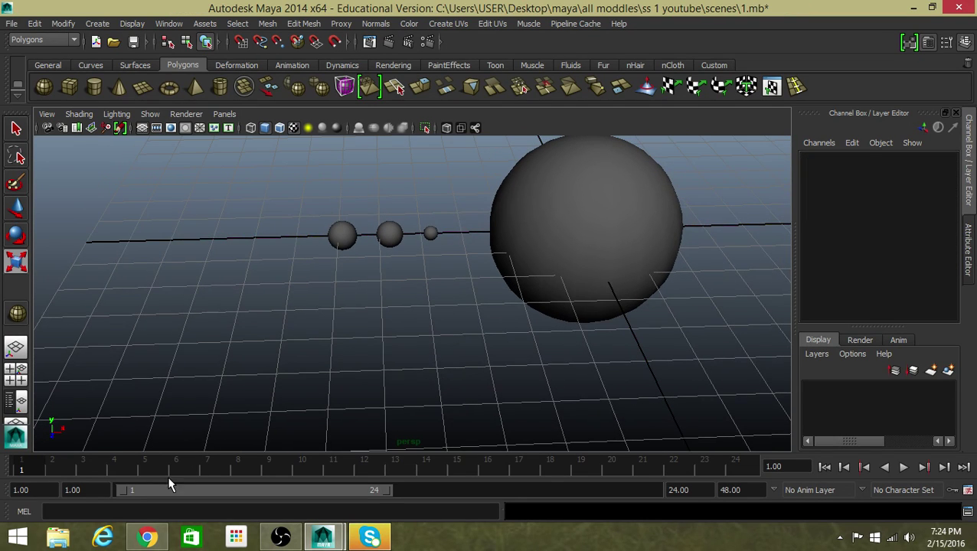
- Go back in Chrome to the solar system image results and scroll the preview
left_click(150, 536)
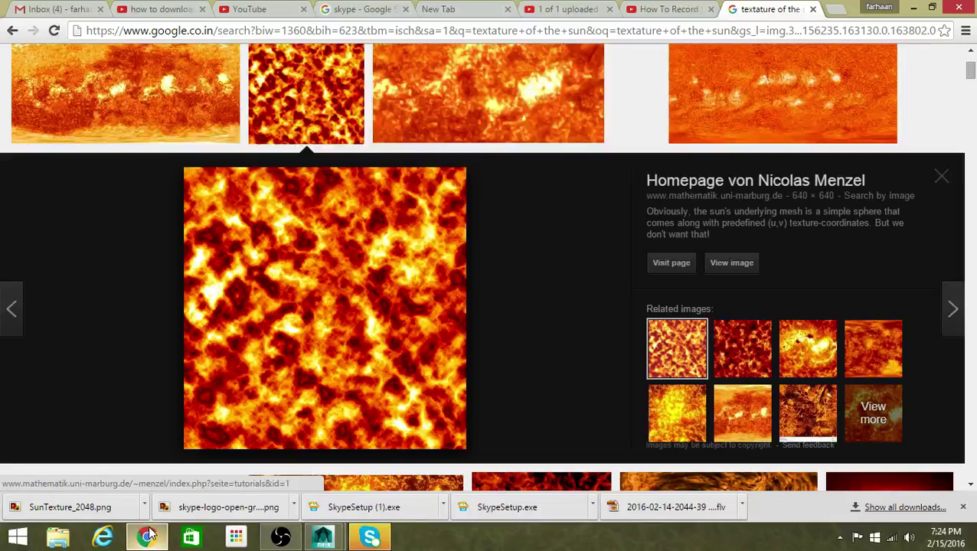
left_click(12, 31)
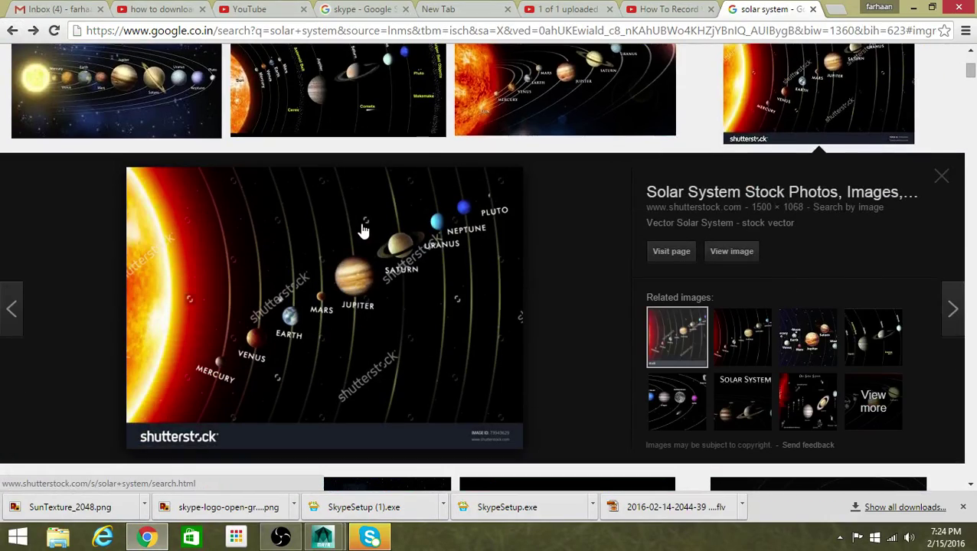
scroll(394, 207, "down", 1)
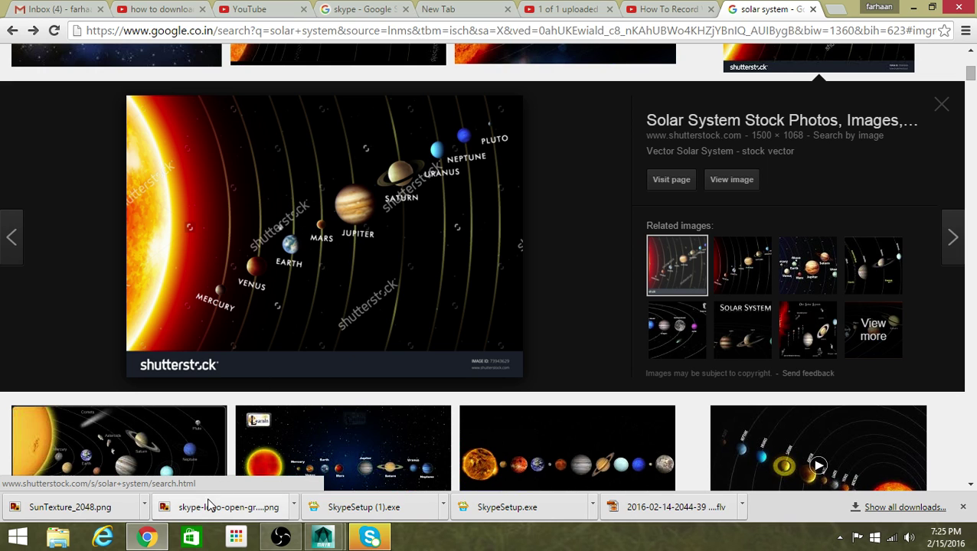
- Duplicate the small left-end sphere and slide the copy further left along the row
mouse_move(322, 537)
left_click(375, 471)
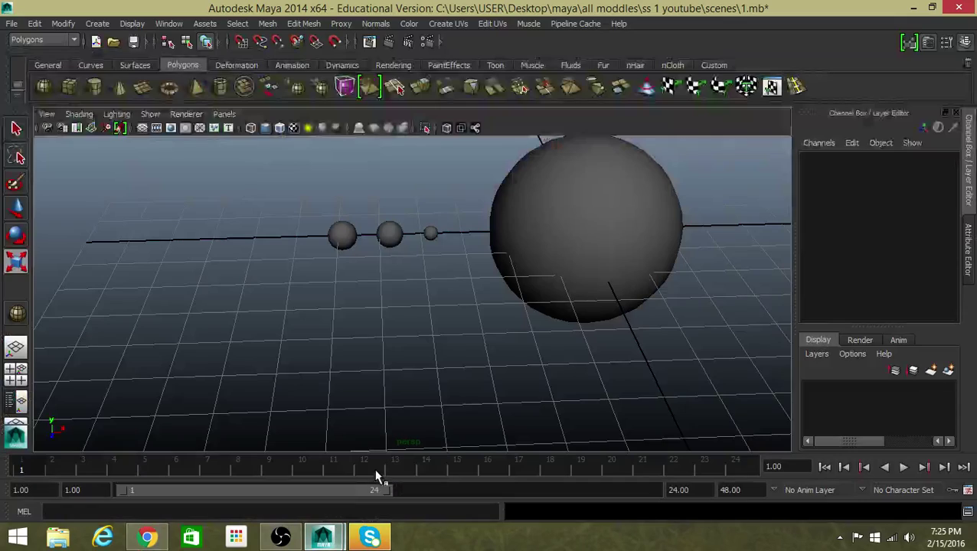
left_click(336, 232)
left_click(388, 185)
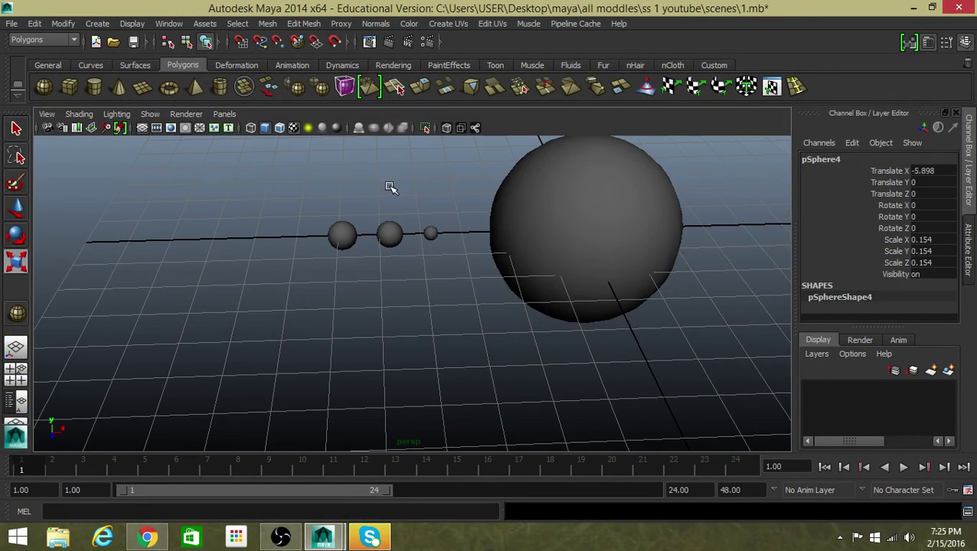
left_click(347, 250)
left_click(366, 301)
left_click(343, 240)
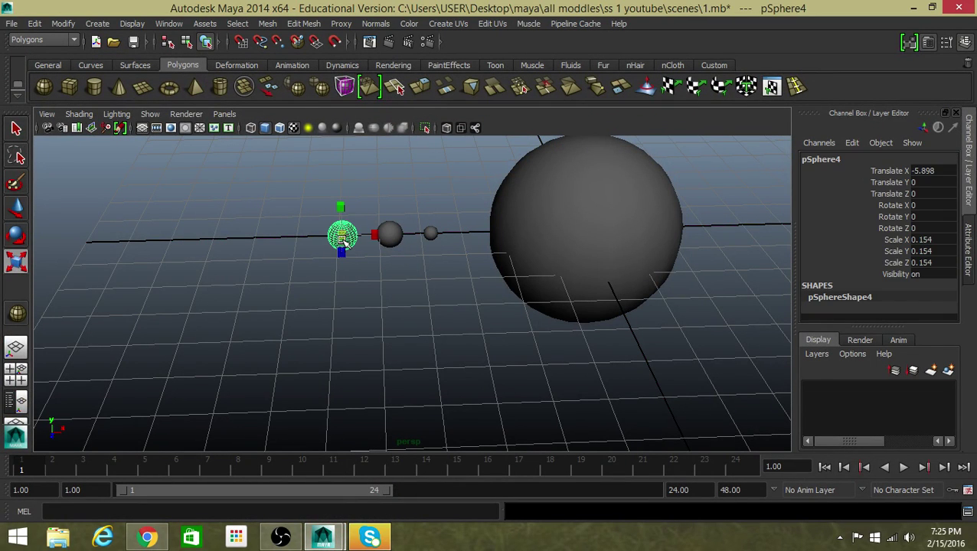
left_click(392, 234)
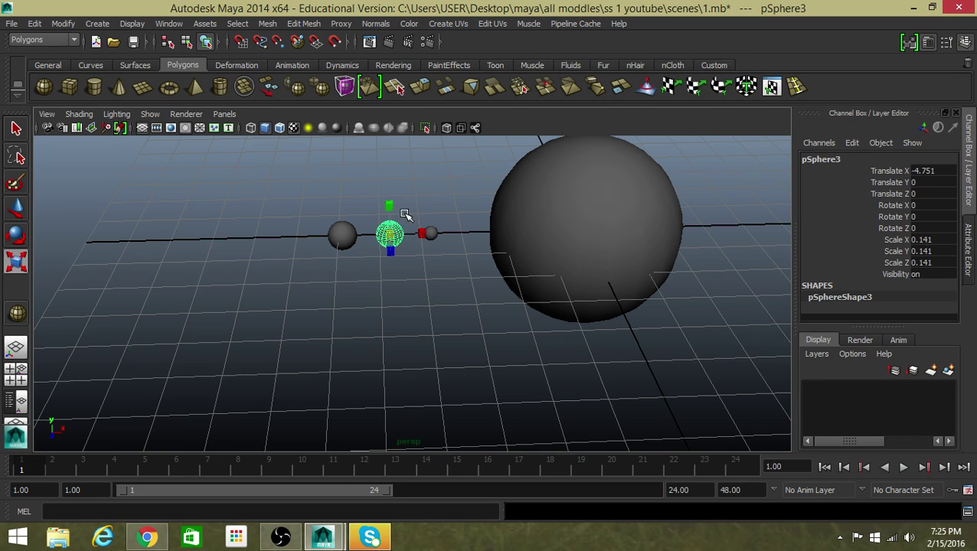
left_click(360, 252)
left_click(338, 234)
key("ctrl+d")
key("w")
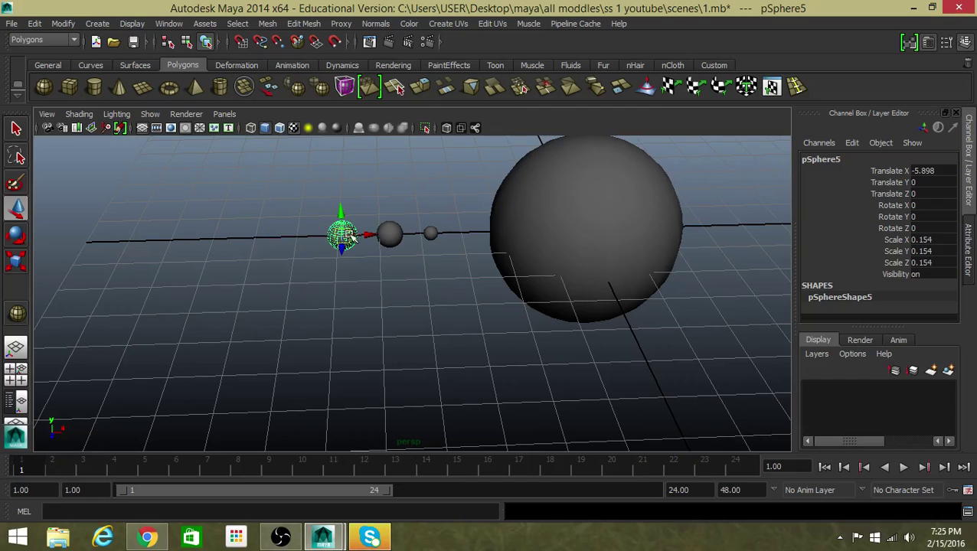
middle_click_drag(337, 233, 325, 234)
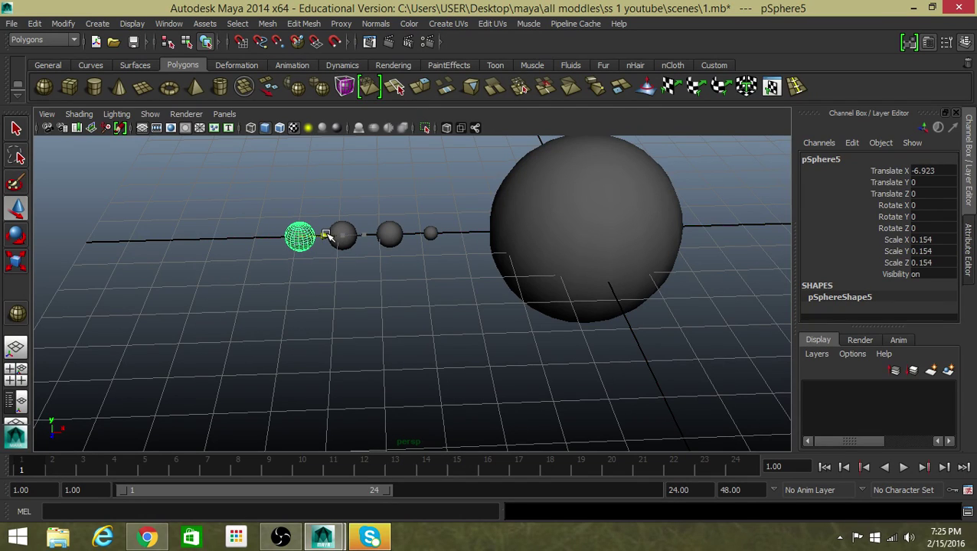
key("r")
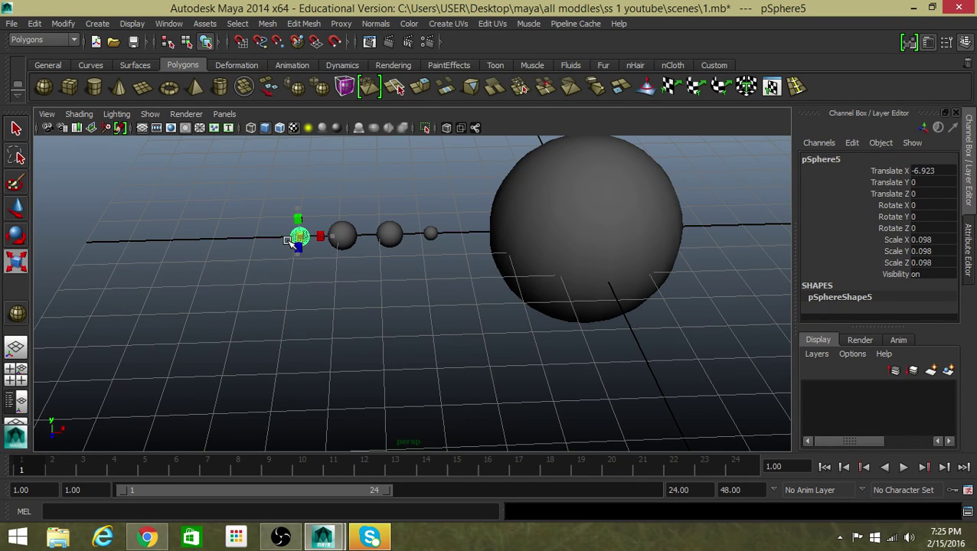
- Move the tiny left-end sphere further left and compare with the reference image
left_click(240, 253)
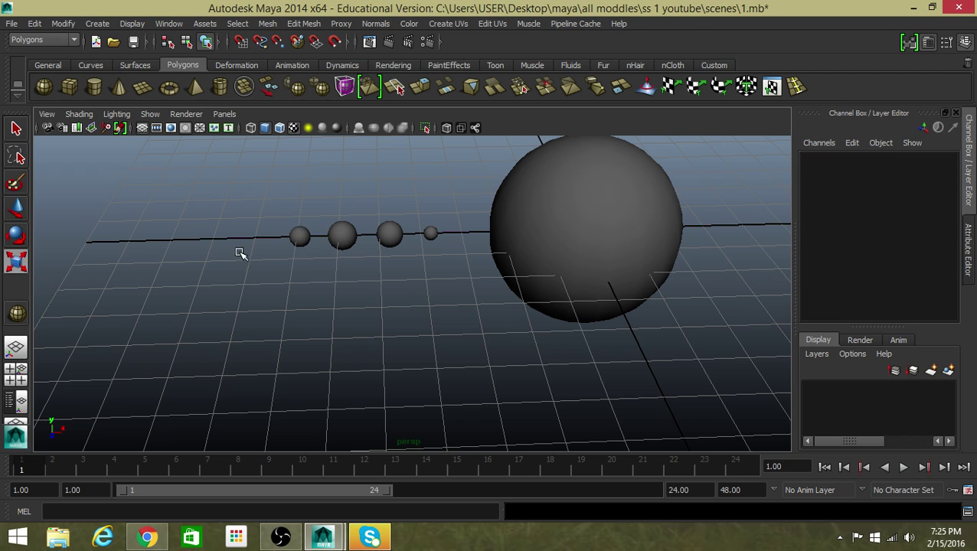
left_click(301, 235)
key("w")
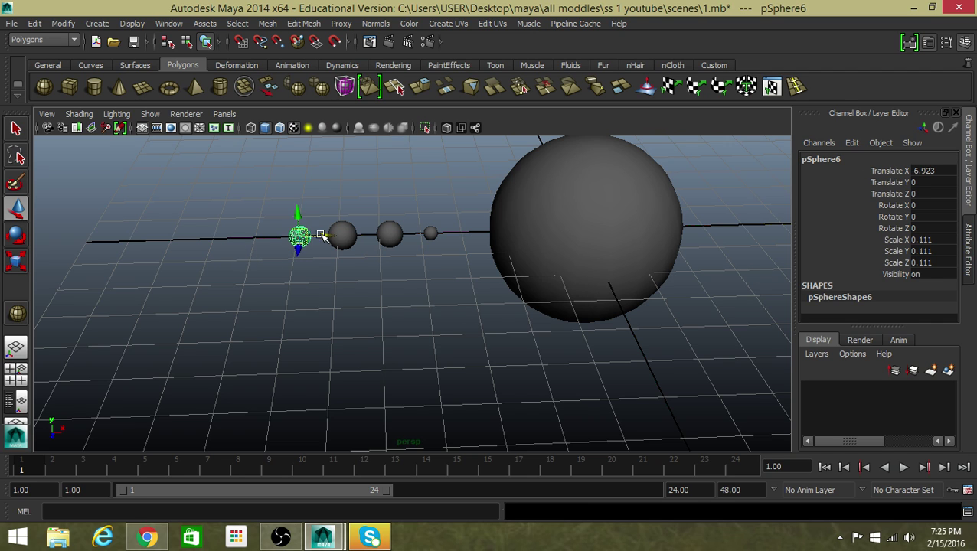
middle_click_drag(323, 234, 285, 239)
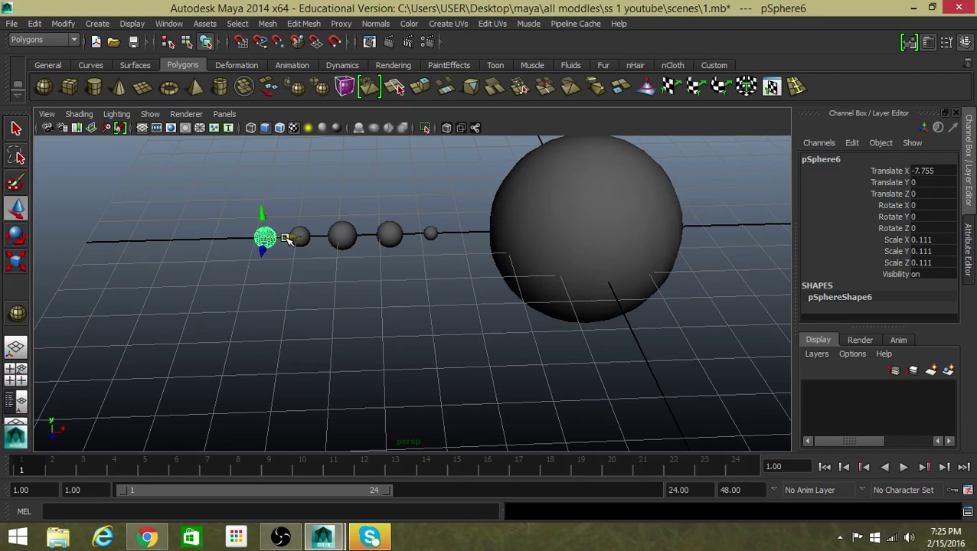
left_click(147, 537)
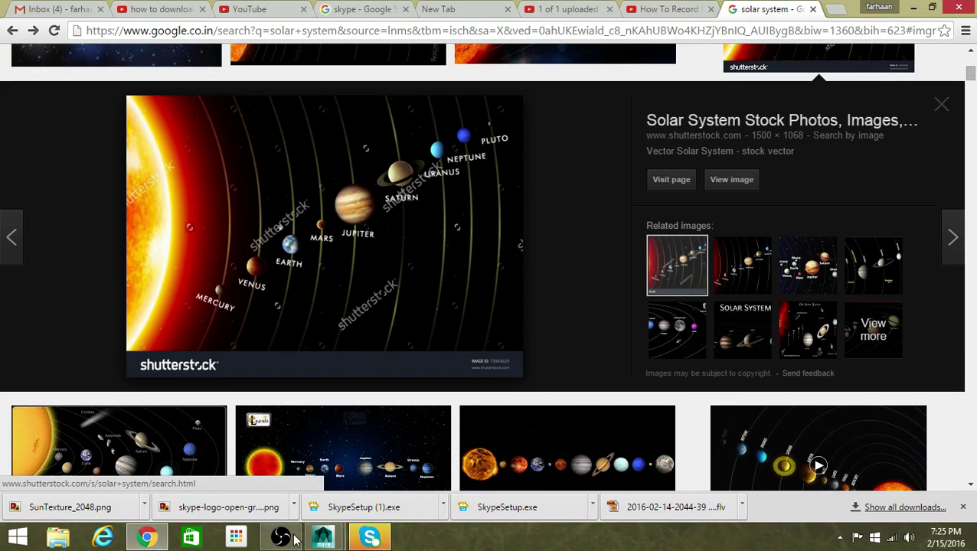
mouse_move(322, 538)
left_click(325, 513)
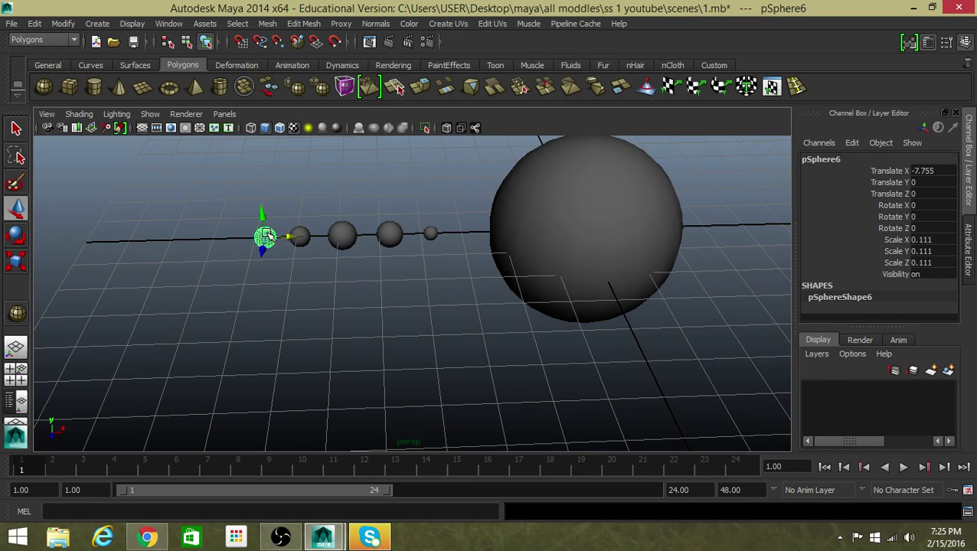
- Enlarge the new left sphere into a bigger planet and position it further left
key("r")
left_click_drag(262, 241, 322, 205)
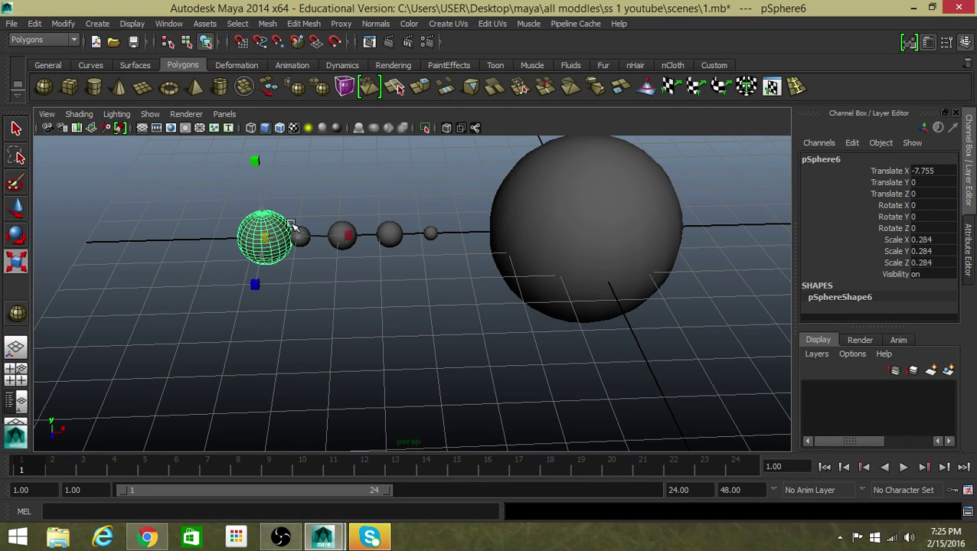
key("s")
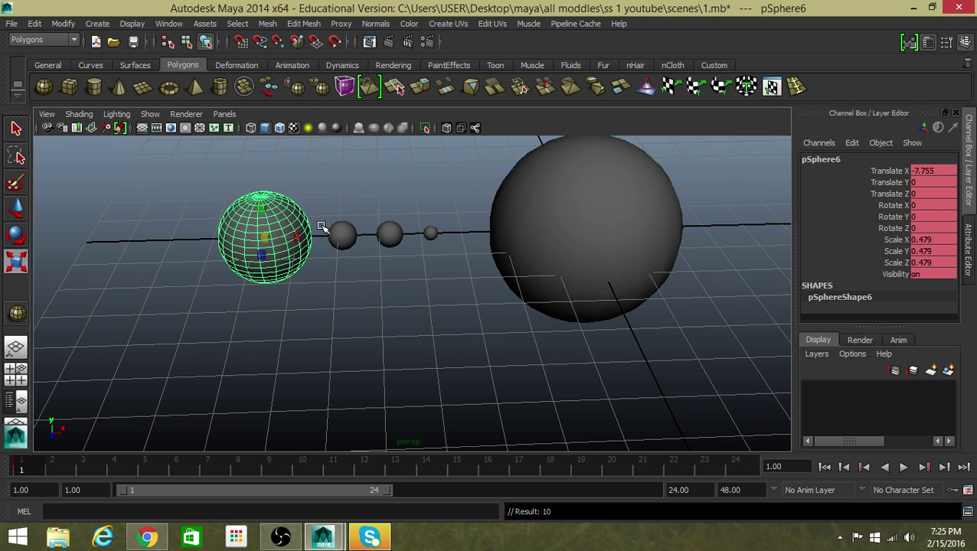
key("w")
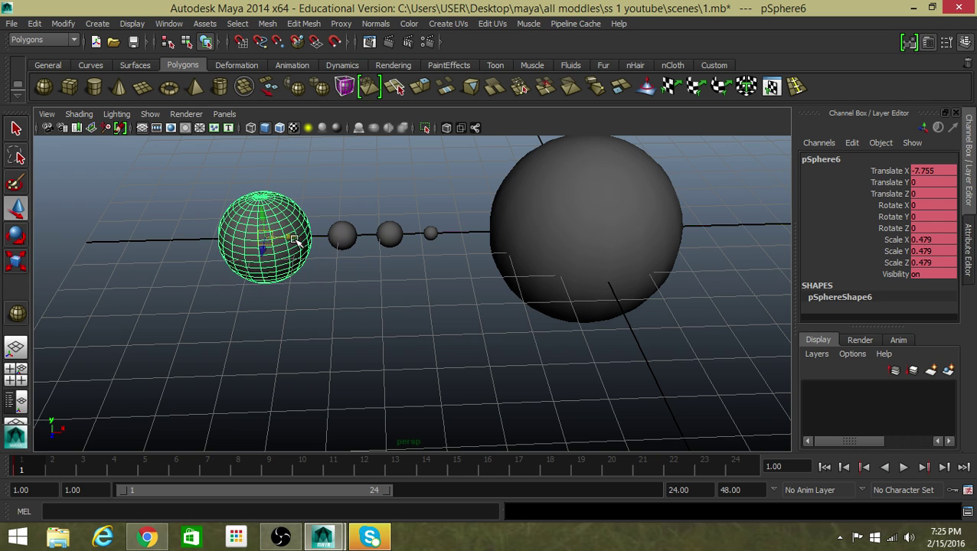
key("ctrl+z")
left_click_drag(299, 240, 254, 233)
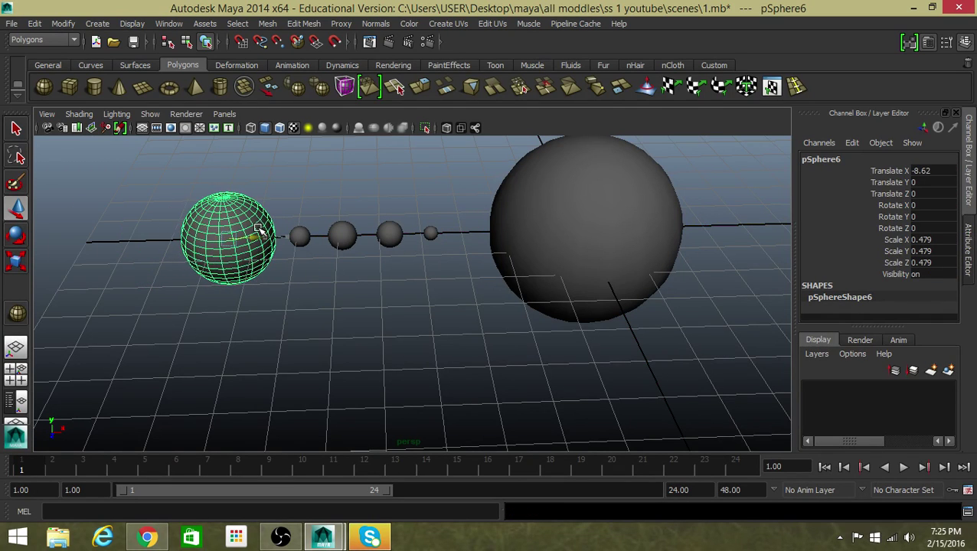
left_click_drag(253, 234, 266, 232)
left_click(273, 360)
left_click_drag(273, 359, 270, 318, "alt")
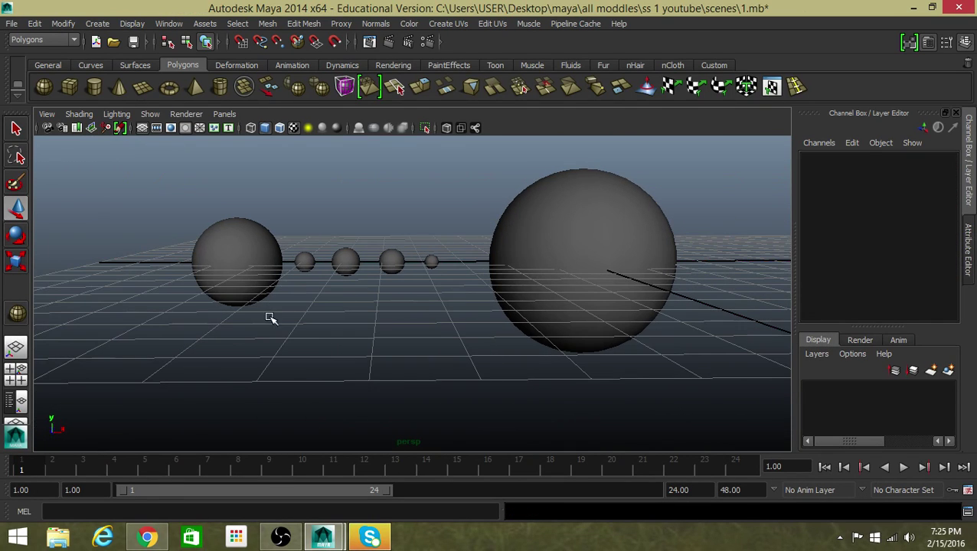
- Duplicate the large left planet, move it further out and shrink it slightly
left_click(149, 536)
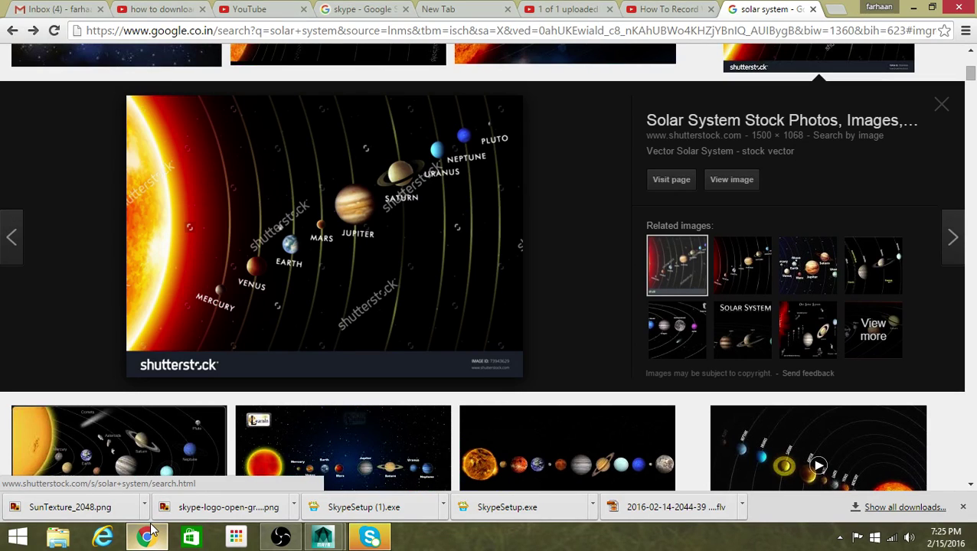
left_click(148, 536)
left_click(227, 272)
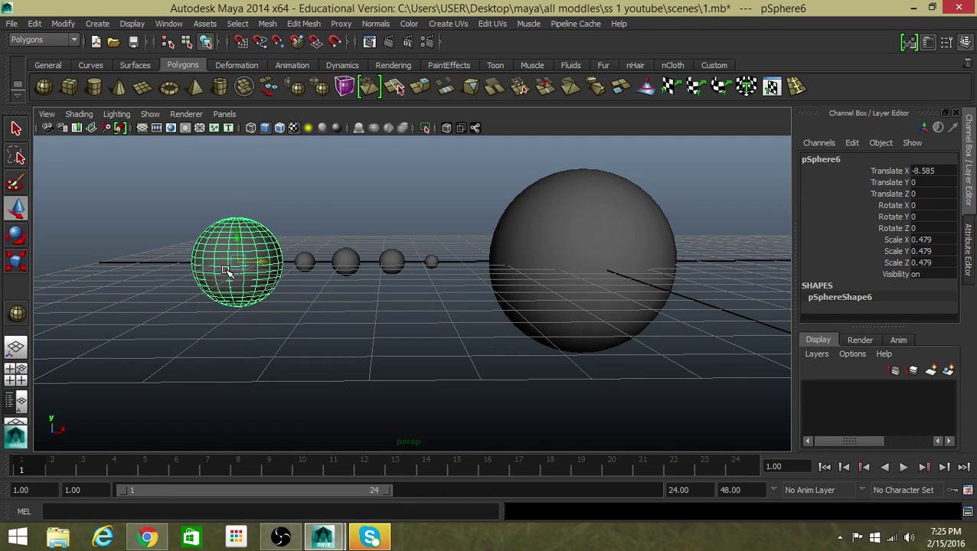
key("ctrl+d")
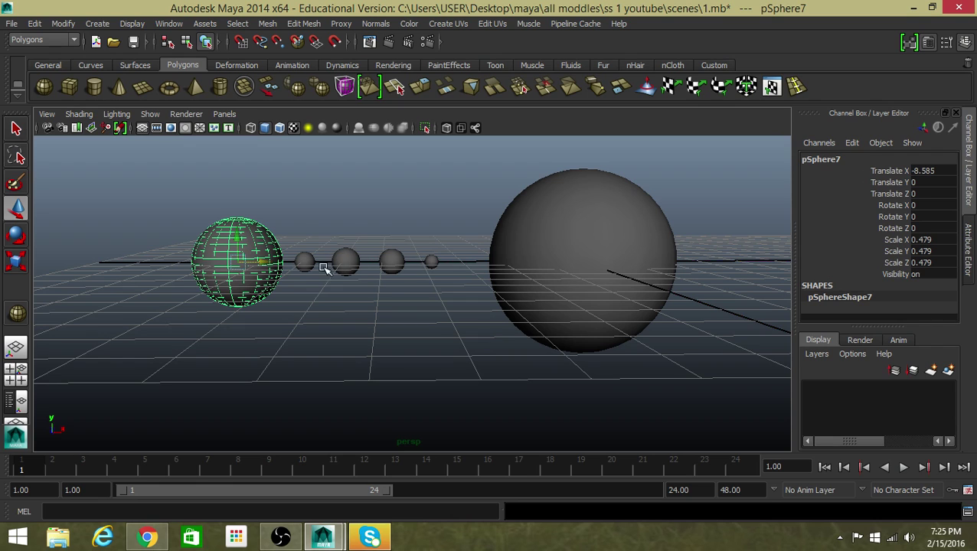
left_click_drag(263, 262, 171, 276)
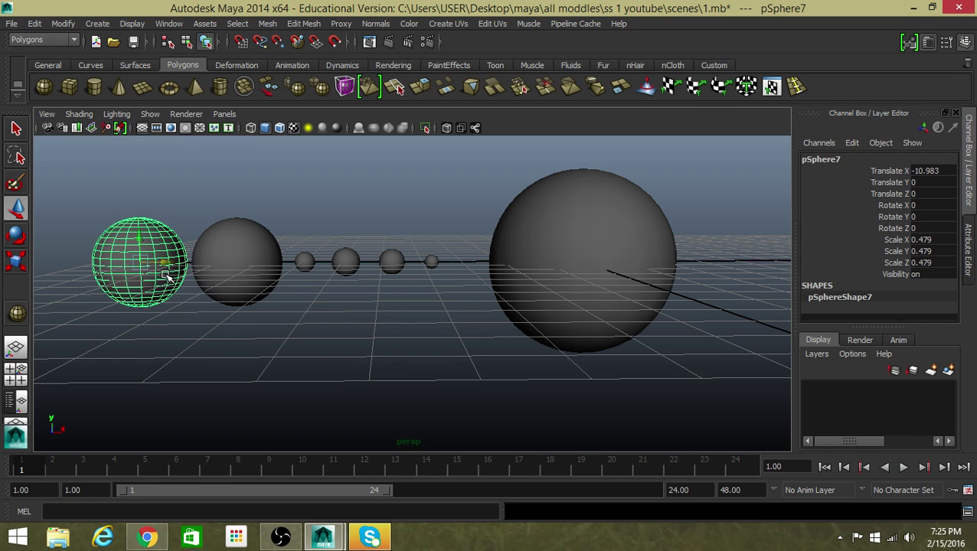
key("e")
key("r")
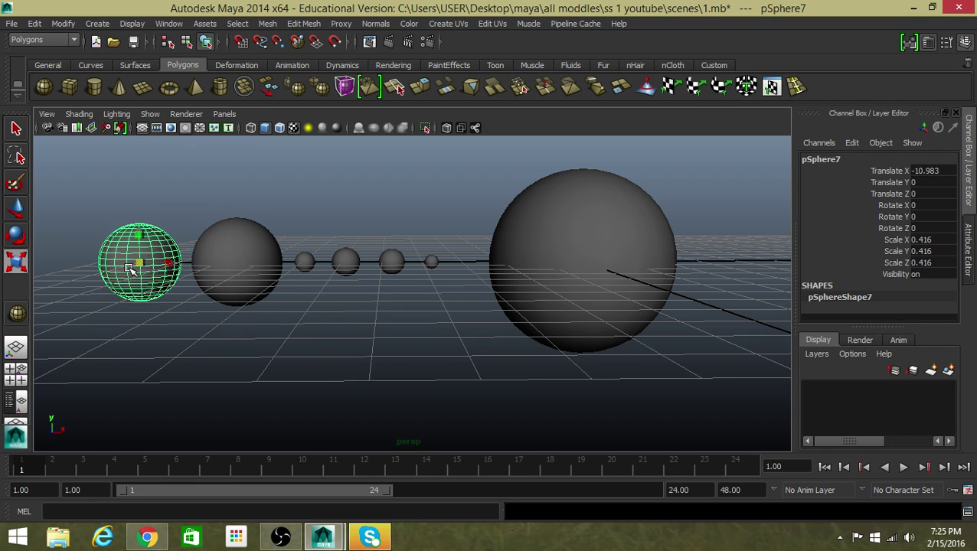
left_click_drag(139, 263, 126, 272)
left_click(96, 425)
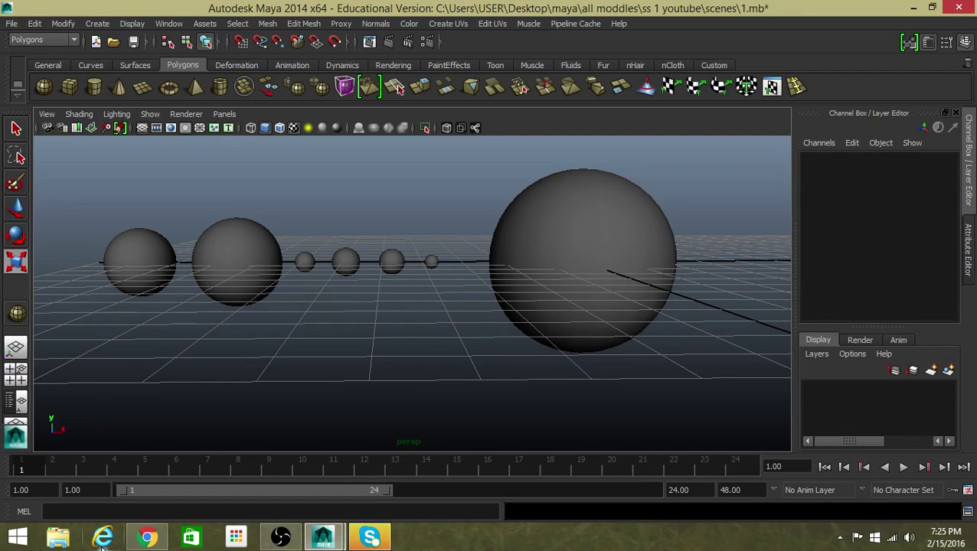
- Add a smaller planet beyond the leftmost one, scaled down twice
left_click(148, 539)
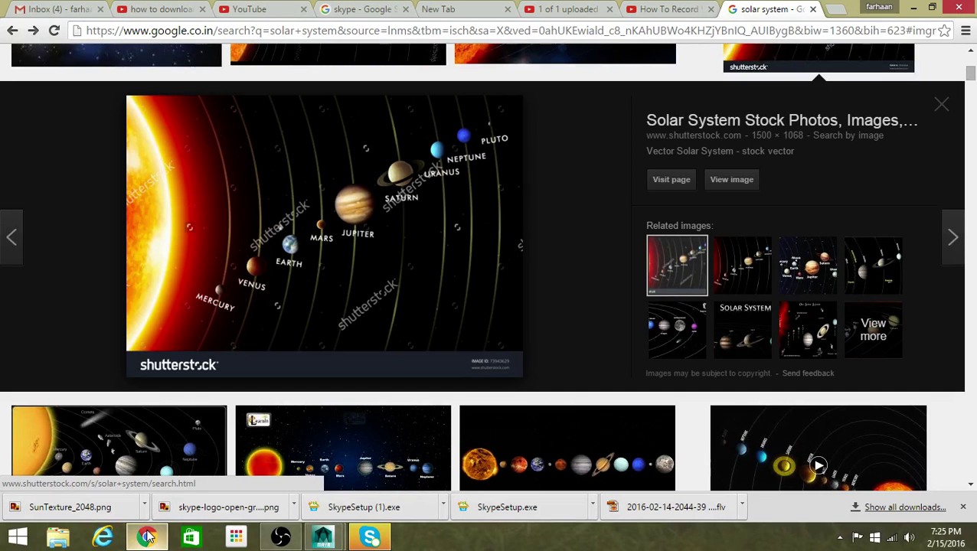
left_click(150, 538)
left_click(128, 241)
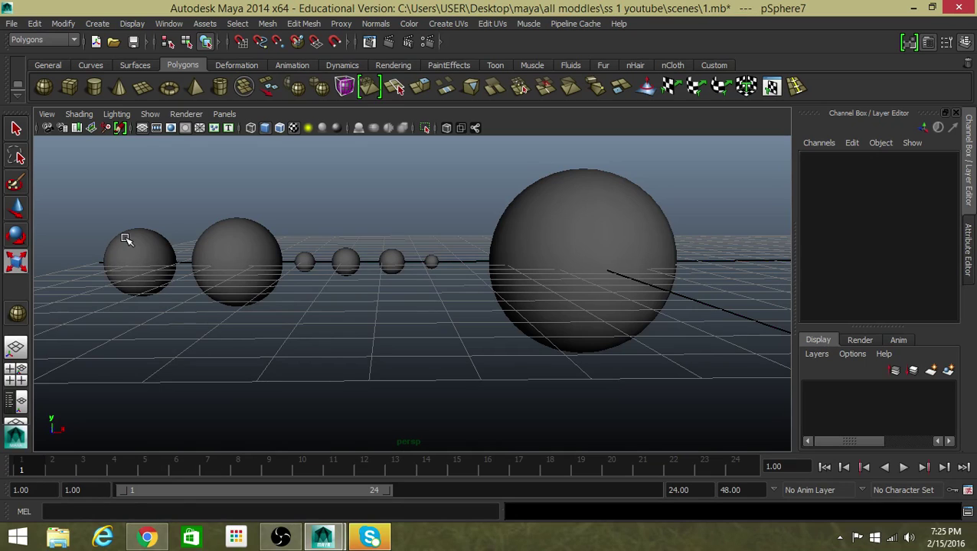
middle_click_drag(152, 297, 428, 322, "alt")
key("ctrl+d")
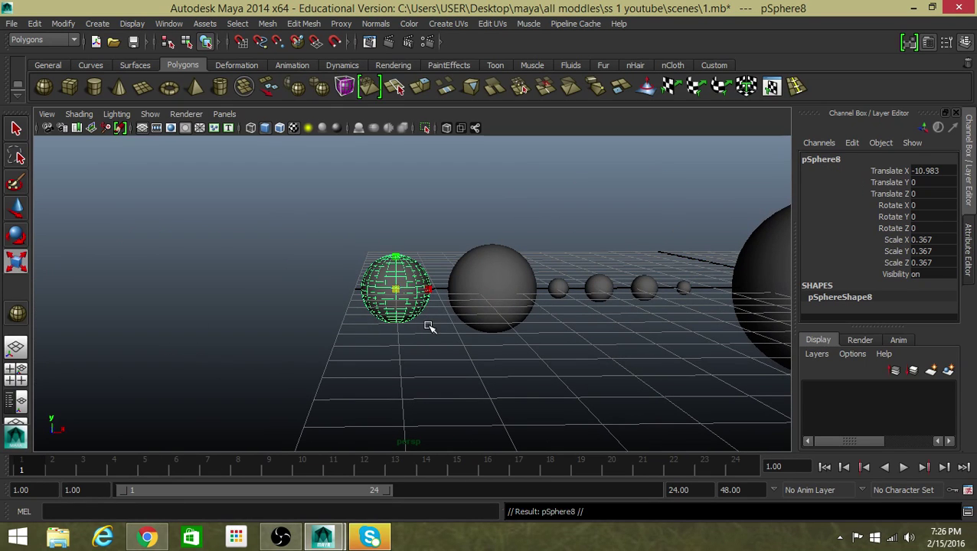
key("w")
left_click_drag(417, 289, 334, 289)
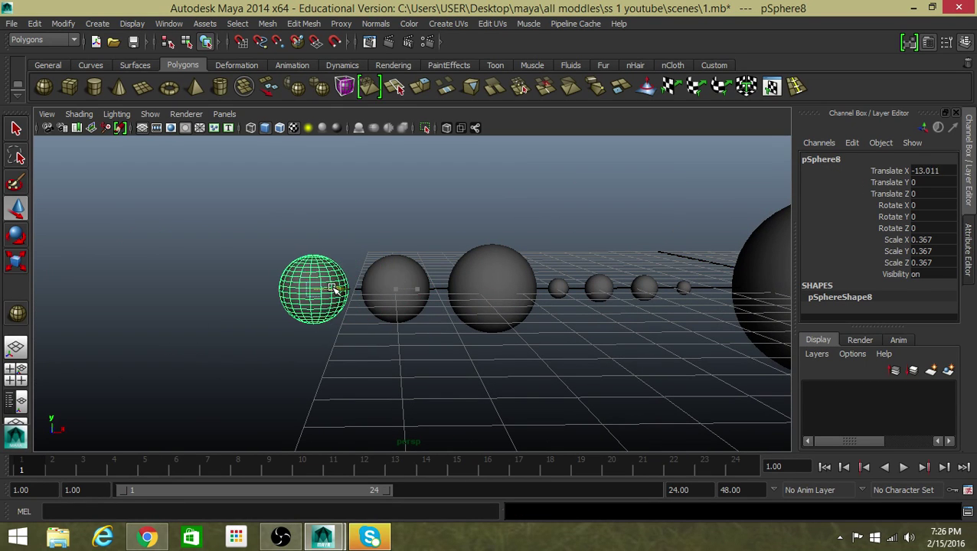
key("r")
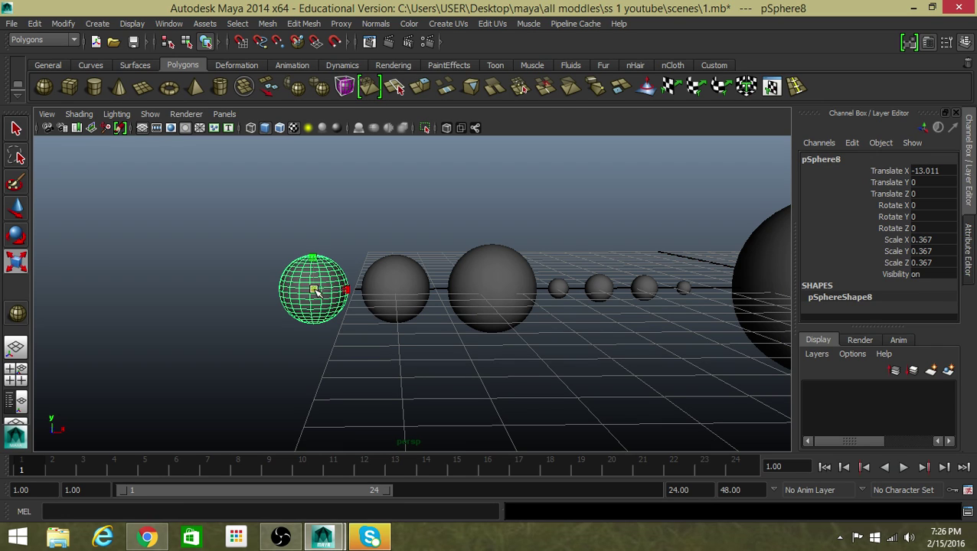
left_click_drag(314, 290, 298, 301)
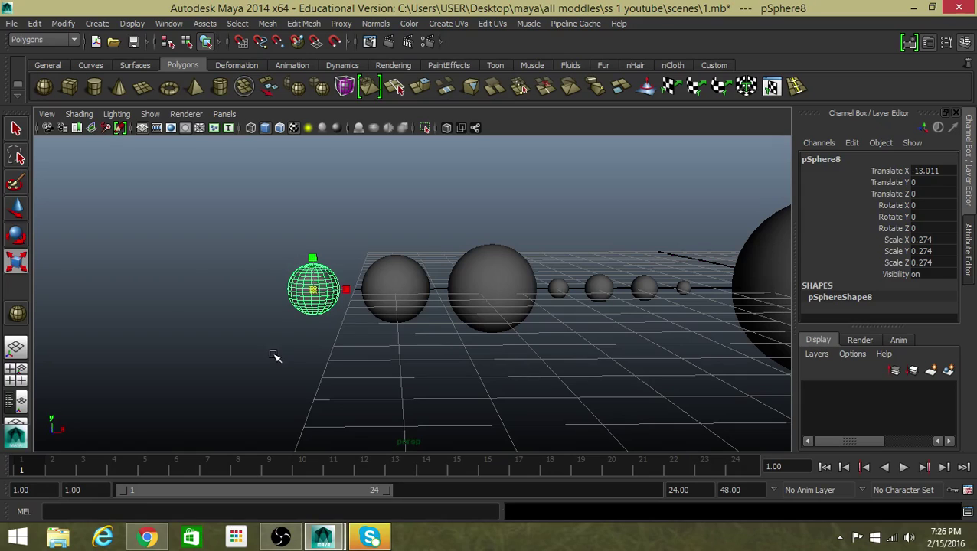
mouse_move(308, 291)
left_mouse_down()
mouse_move(268, 288)
mouse_move(282, 290)
left_mouse_up()
- Duplicate the small leftmost planet and check the solar system reference again
key("ctrl+d")
key("w")
key("r")
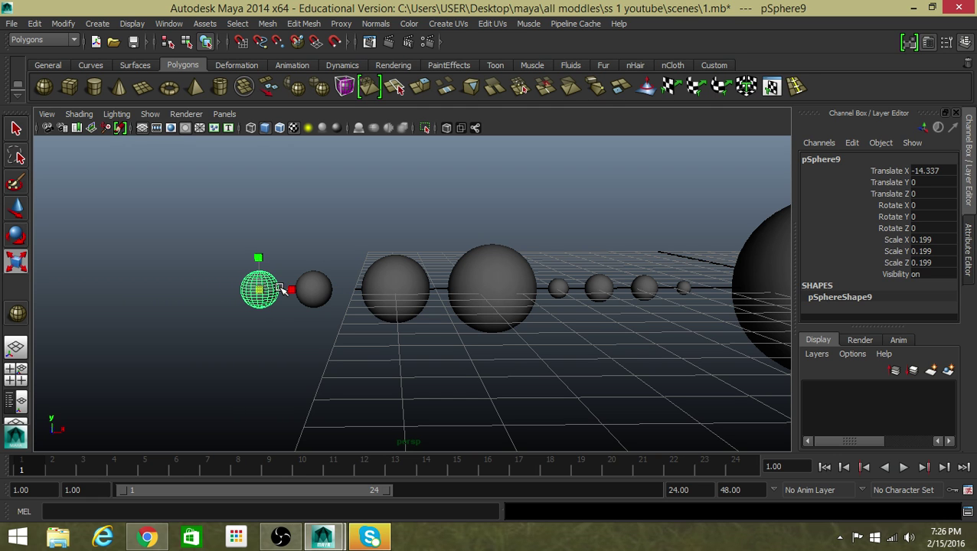
left_click(252, 346)
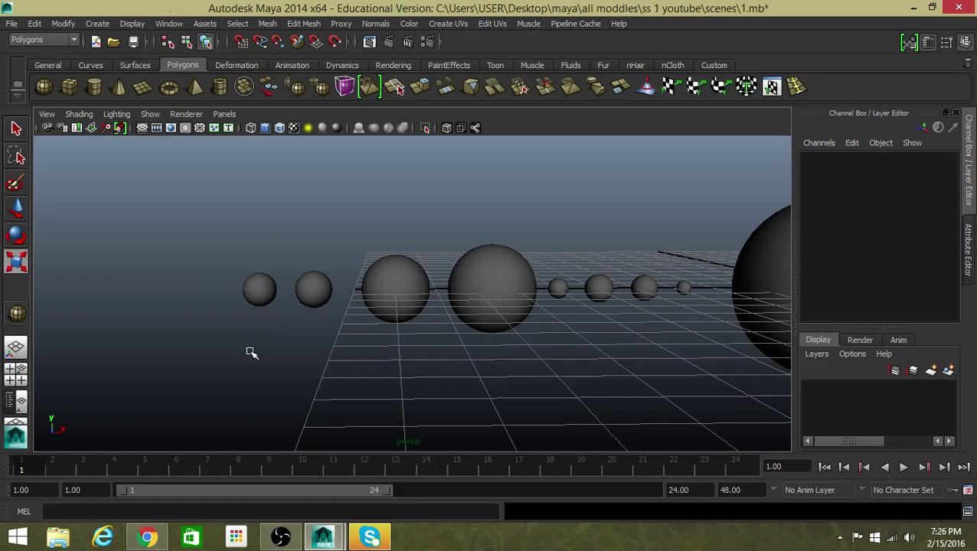
left_click(144, 538)
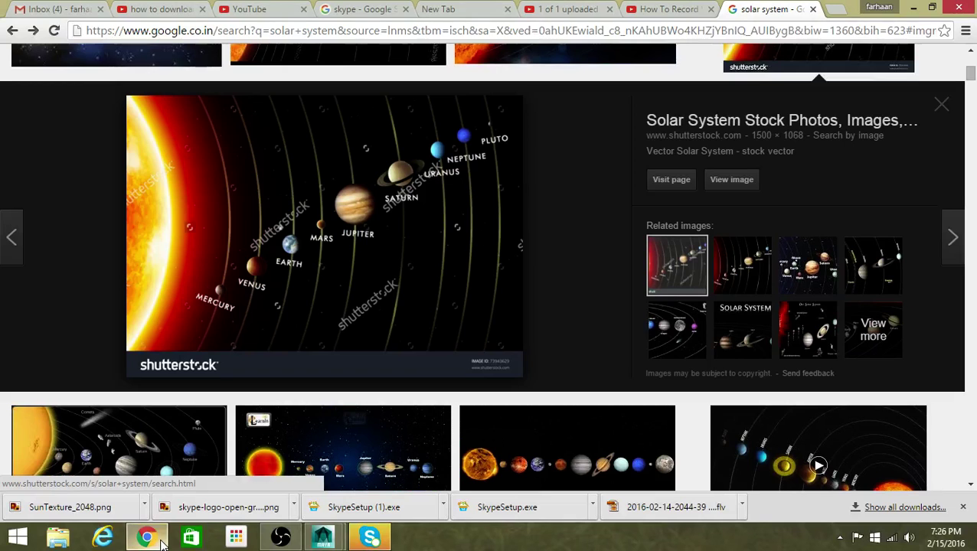
left_click(163, 542)
- Delete the outermost small sphere and move a copy of its neighbour to the row's end
left_click(259, 291)
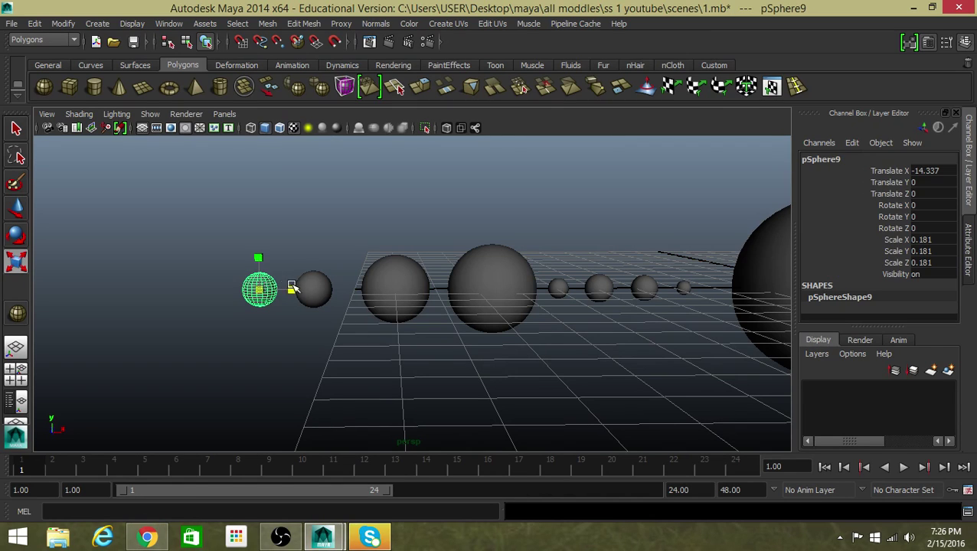
key("Delete")
left_click(314, 291)
key("ctrl+d")
key("w")
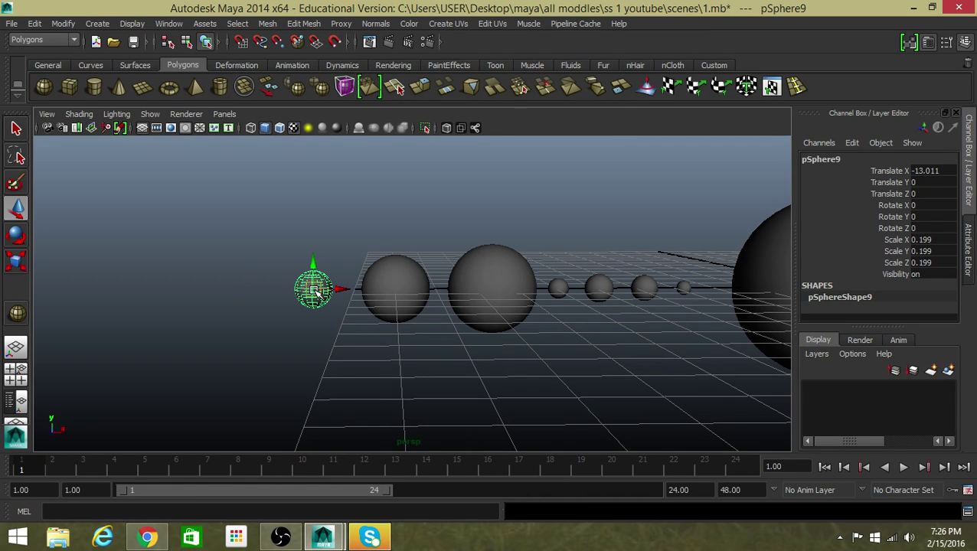
left_click(332, 289)
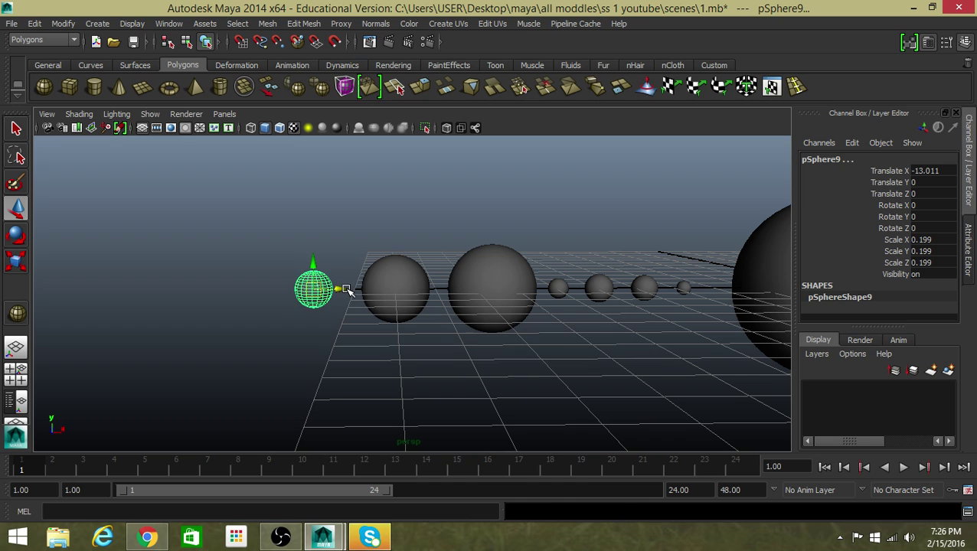
left_click_drag(346, 290, 295, 289)
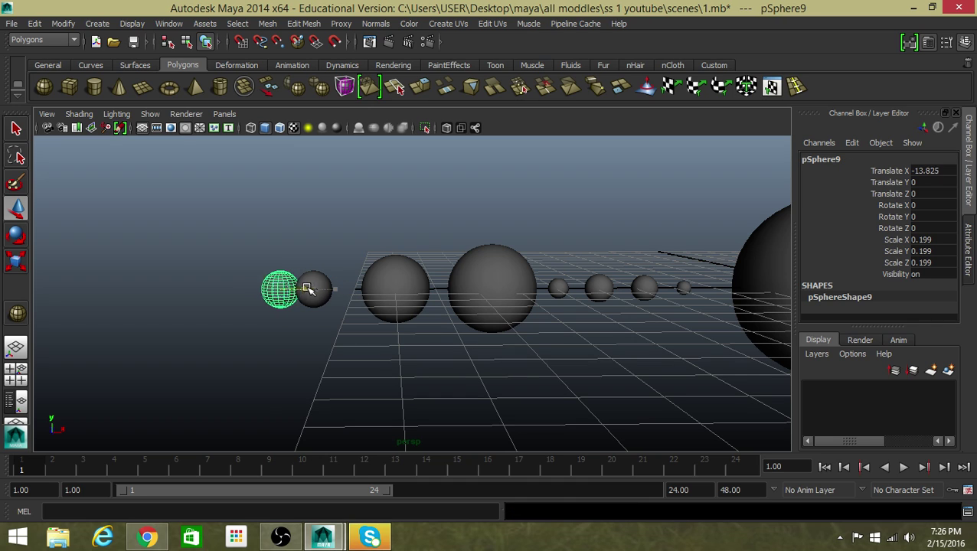
left_click(310, 347)
mouse_move(329, 353)
left_mouse_down("alt")
mouse_move(370, 425)
mouse_move(351, 436)
mouse_move(389, 358)
left_mouse_up("alt")
- Group all the spheres with Ctrl+G and set the group's Translate X to 0
mouse_move(266, 239)
left_mouse_down()
mouse_move(392, 295)
mouse_move(677, 305)
left_mouse_up()
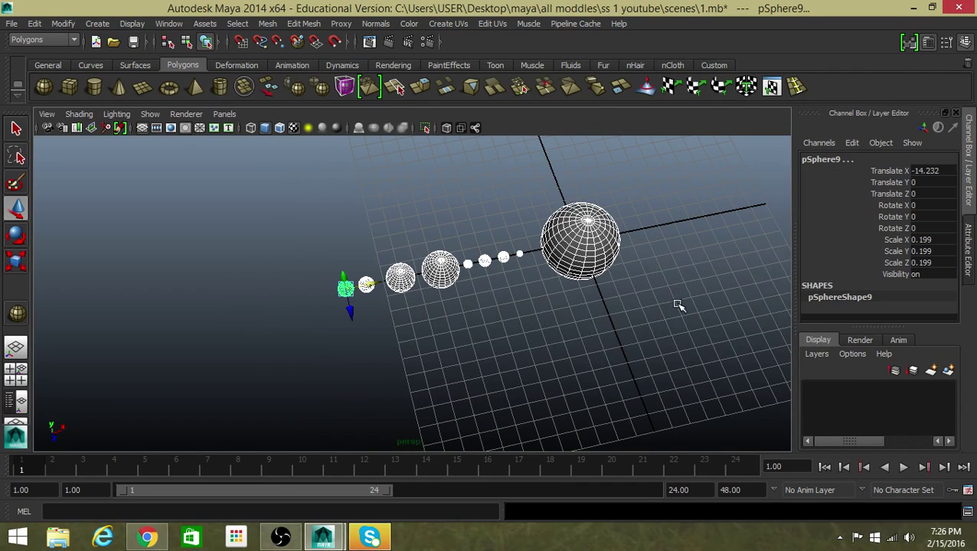
key("ctrl+g")
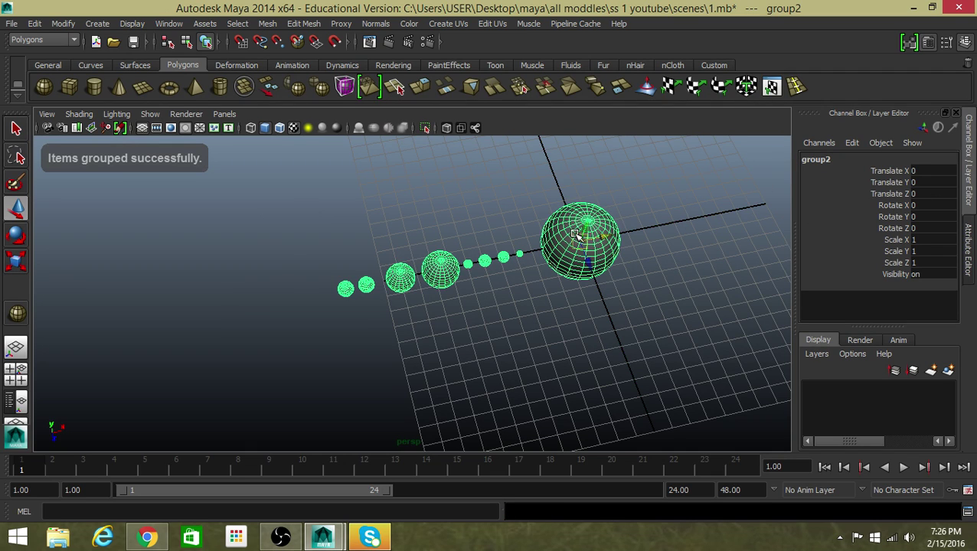
left_click_drag(603, 237, 706, 198)
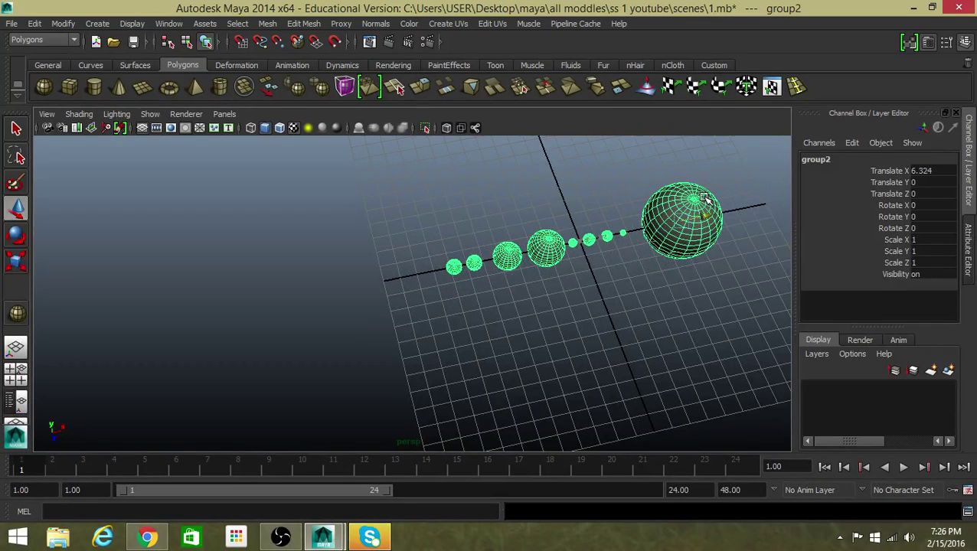
double_click(921, 174)
type("0")
key("Return")
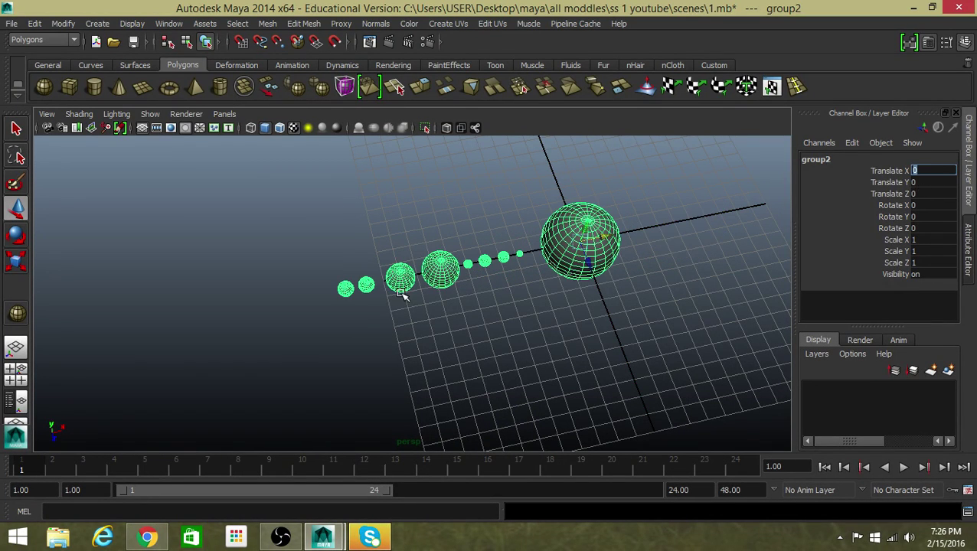
mouse_move(480, 321)
left_mouse_down("alt")
mouse_move(316, 304)
mouse_move(490, 221)
left_mouse_up("alt")
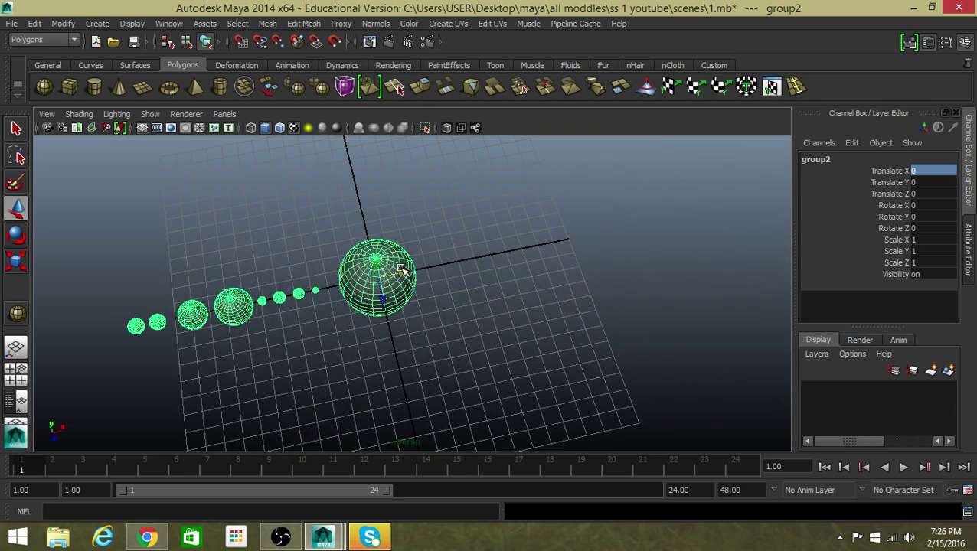
left_click_drag(401, 270, 520, 245)
left_click(275, 377)
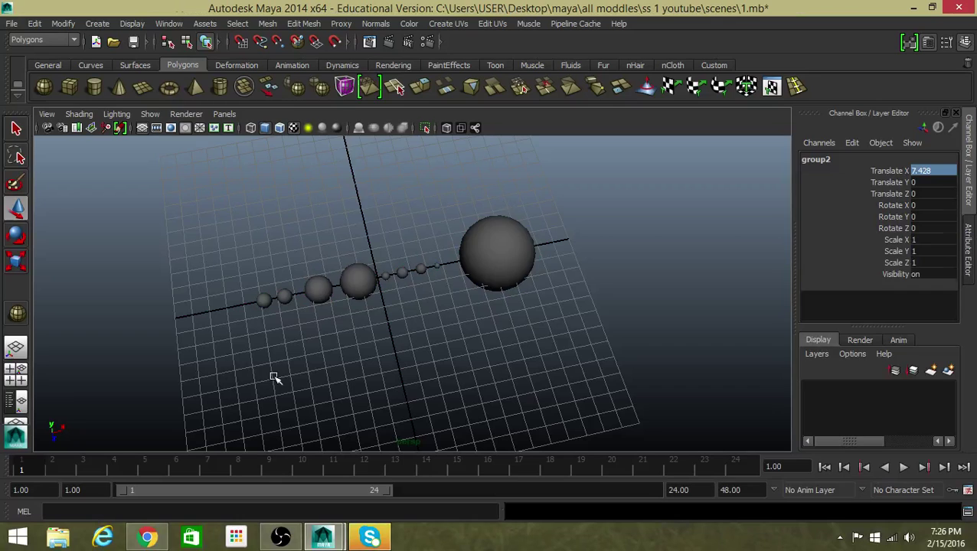
mouse_move(274, 377)
left_mouse_down("alt")
mouse_move(316, 284)
mouse_move(268, 334)
mouse_move(290, 262)
left_mouse_up("alt")
- Box-select the planet spheres and set their Translate X to 0, then -14
mouse_move(299, 225)
left_mouse_down()
mouse_move(520, 299)
mouse_move(586, 299)
left_mouse_up()
left_click(930, 171)
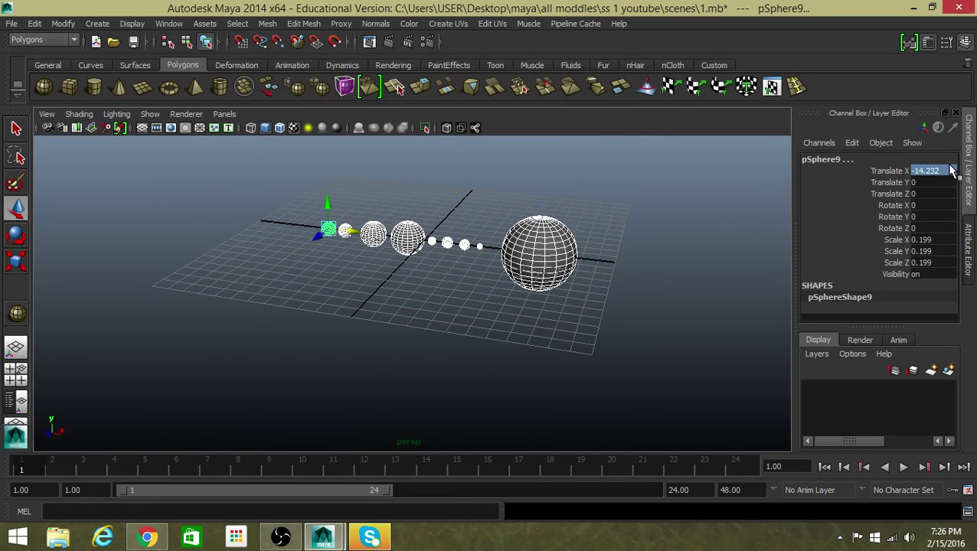
type("0")
key("Return")
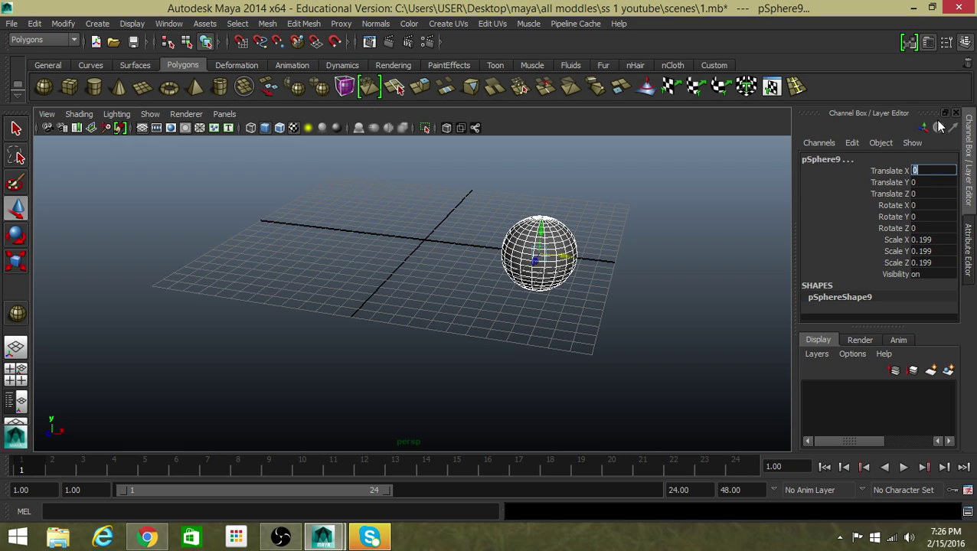
type("zz")
key("Return")
type("14")
key("Return")
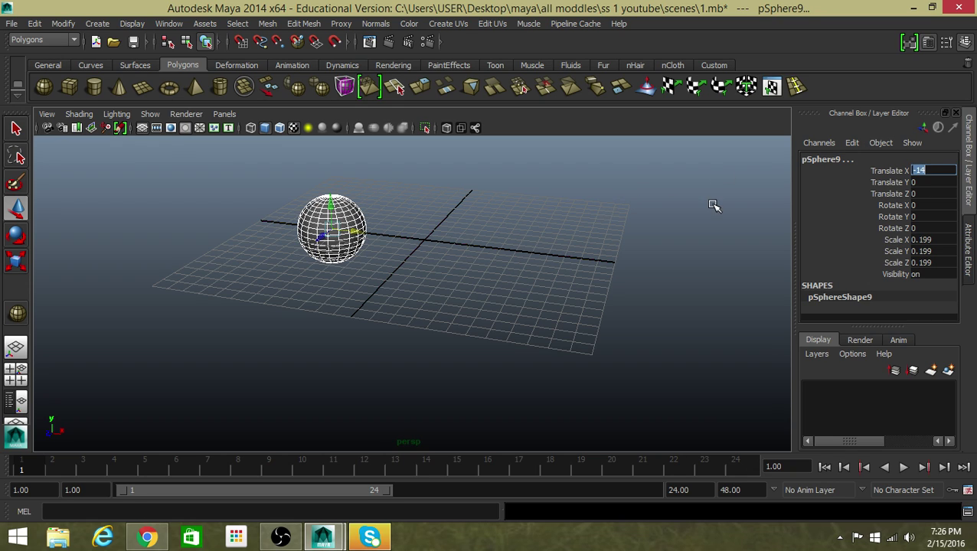
- Move the large sun sphere along X, then toggle its selection off and on
left_click_drag(544, 255, 271, 242, "alt")
scroll(268, 236, "down", 5)
scroll(276, 238, "down", 4)
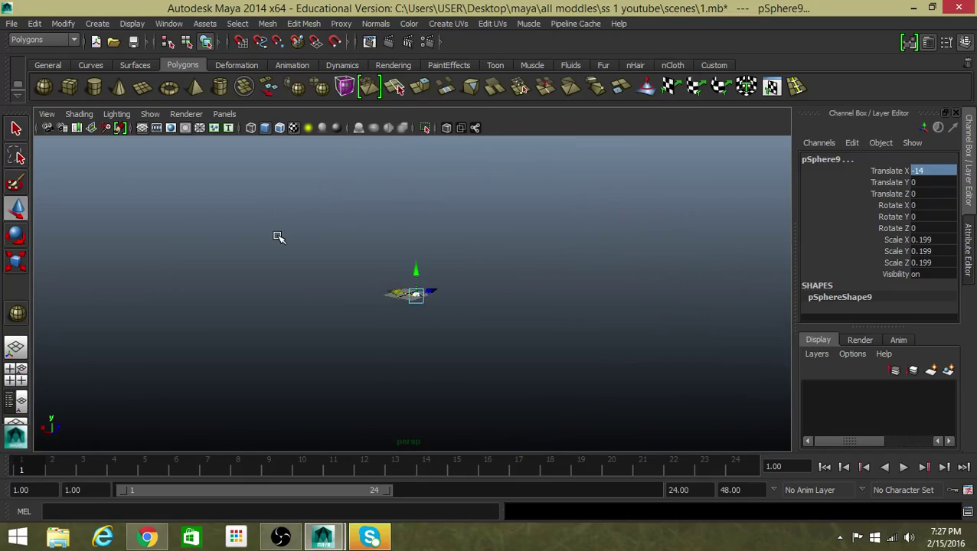
scroll(291, 235, "up", 5)
scroll(291, 234, "up", 5)
left_click(362, 296)
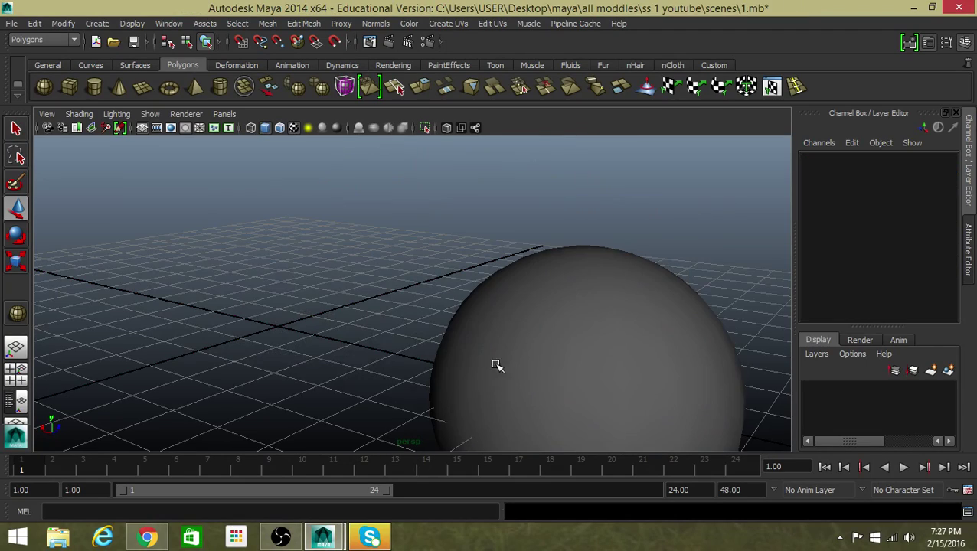
left_click(572, 392)
left_click_drag(573, 392, 174, 325)
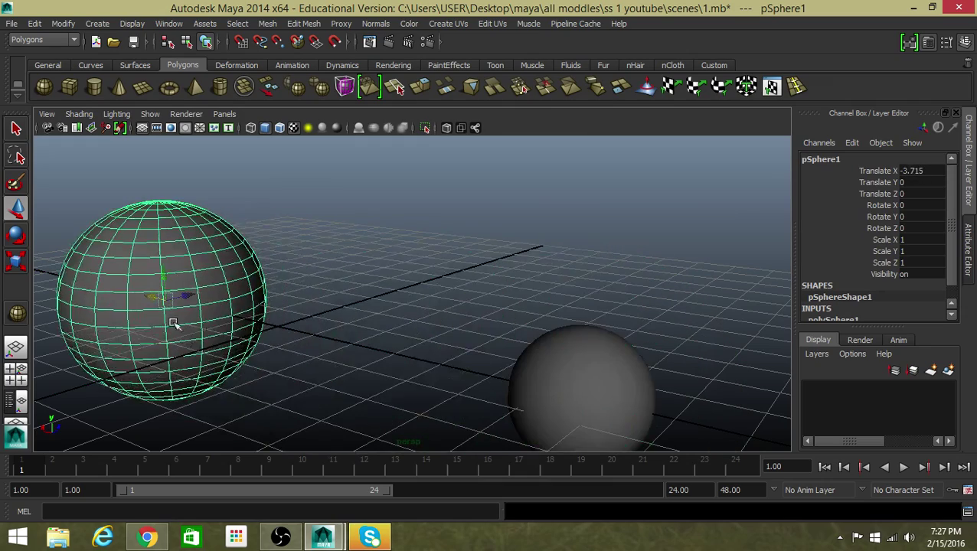
scroll(405, 337, "down", 3)
left_click(361, 338)
left_click(271, 298)
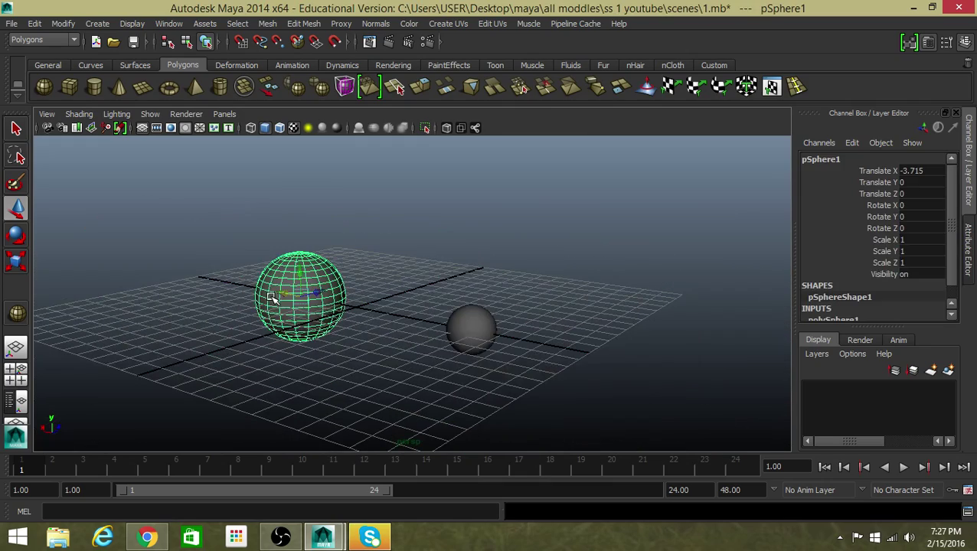
left_click(528, 350)
- Make two Ctrl+D copies of the small planet sphere, moving each left along X
left_click(471, 330)
key("ctrl+d")
left_click_drag(471, 328, 391, 312)
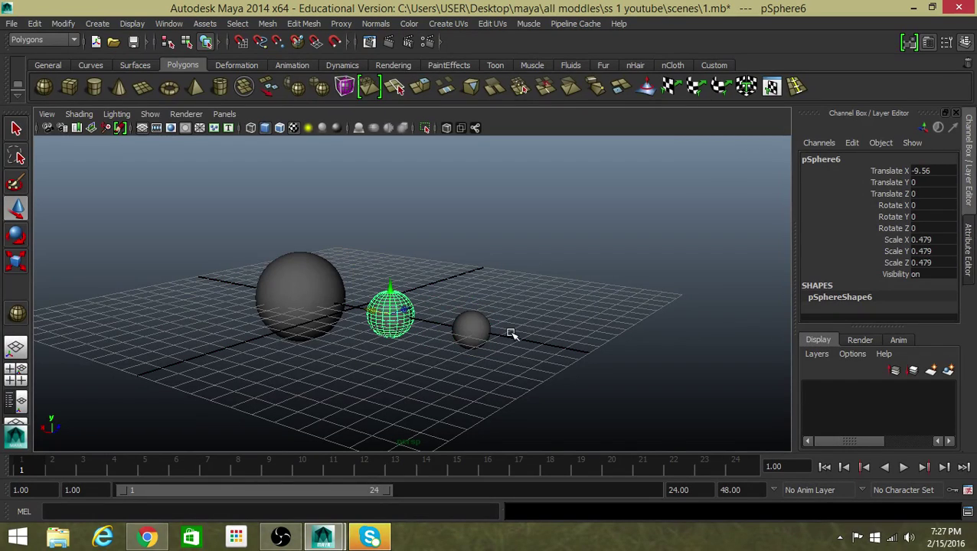
left_click(471, 329)
key("ctrl+d")
left_click_drag(468, 329, 392, 314)
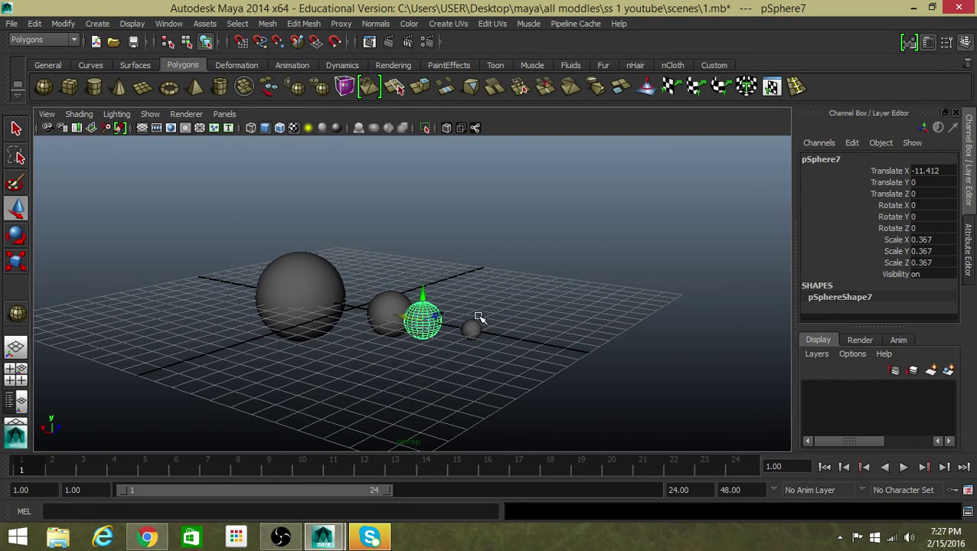
- Move the sun along X again, then undo three times to restore the planet row
scroll(479, 317, "up", 5)
left_click_drag(482, 319, 388, 262, "alt")
left_click(230, 246)
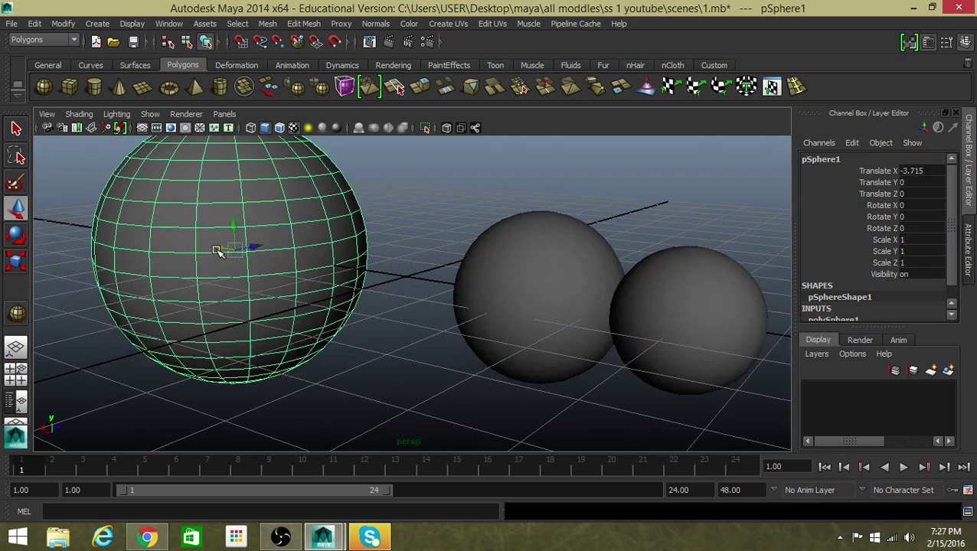
mouse_move(217, 250)
left_mouse_down()
mouse_move(81, 221)
mouse_move(368, 277)
left_mouse_up()
key("ctrl+z")
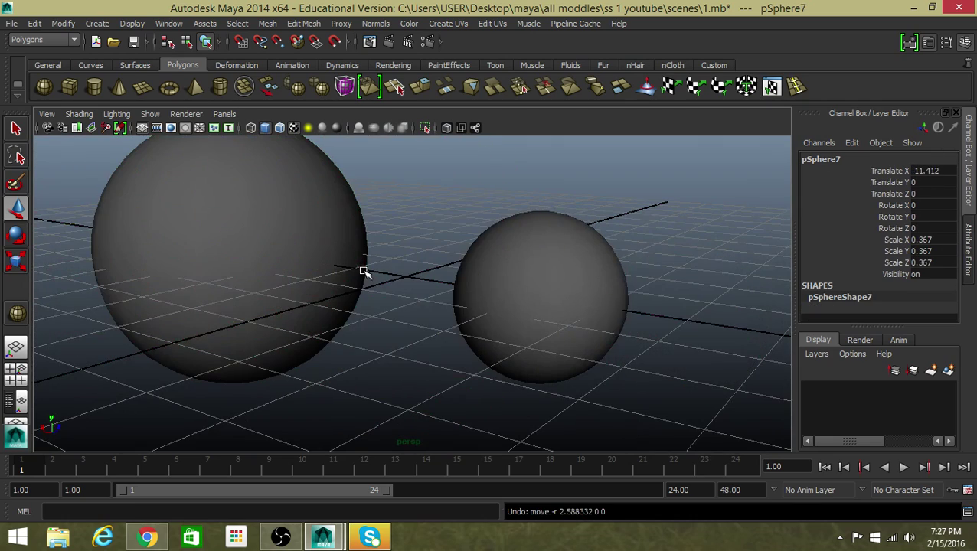
key("ctrl+z")
key("ctrl+z")
key("ctrl+z")
key("ctrl+z")
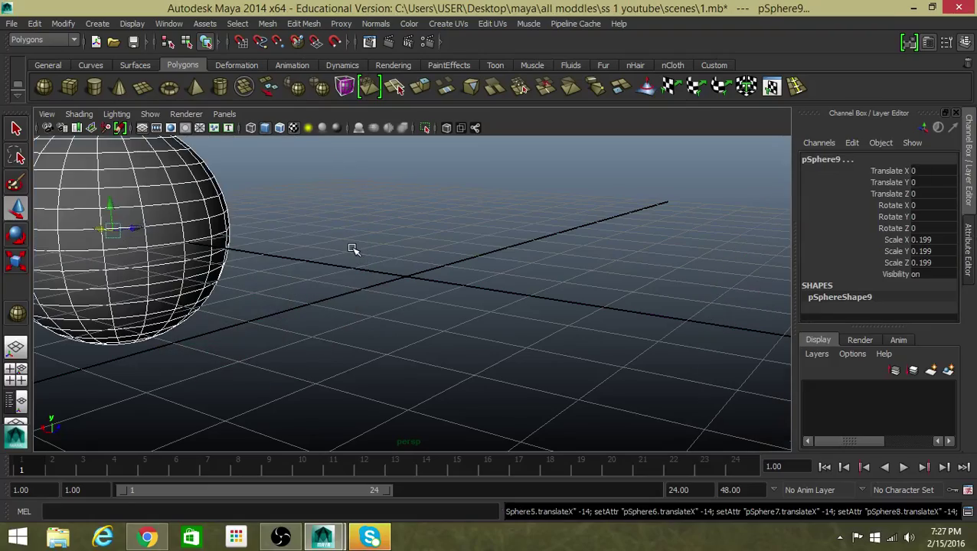
key("ctrl+z")
key("ctrl+z")
mouse_move(354, 261)
left_mouse_down("alt")
mouse_move(122, 375)
mouse_move(386, 278)
mouse_move(519, 247)
mouse_move(417, 294)
mouse_move(378, 287)
mouse_move(484, 330)
mouse_move(410, 264)
mouse_move(502, 253)
mouse_move(409, 340)
mouse_move(423, 375)
mouse_move(437, 379)
left_mouse_up("alt")
- Clear the selection and orbit the view around the finished planet row
left_click(280, 320)
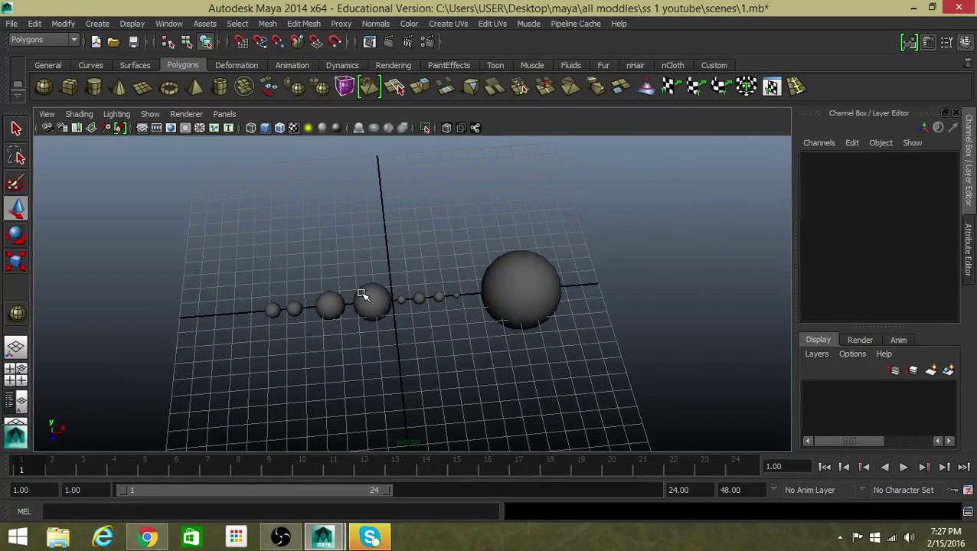
mouse_move(331, 299)
left_mouse_down("alt")
mouse_move(350, 249)
mouse_move(418, 235)
left_mouse_up("alt")
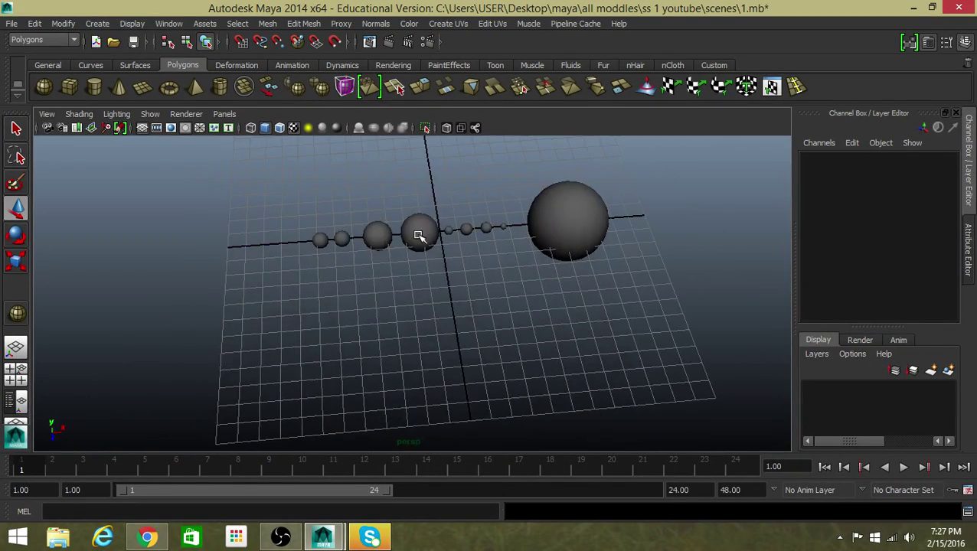
left_click_drag(475, 212, 402, 237, "alt")
- Box-select and deselect all spheres, then bring up the OBS recording window
mouse_move(306, 232)
left_mouse_down()
mouse_move(603, 345)
mouse_move(639, 350)
mouse_move(618, 334)
left_mouse_up()
left_click(579, 345)
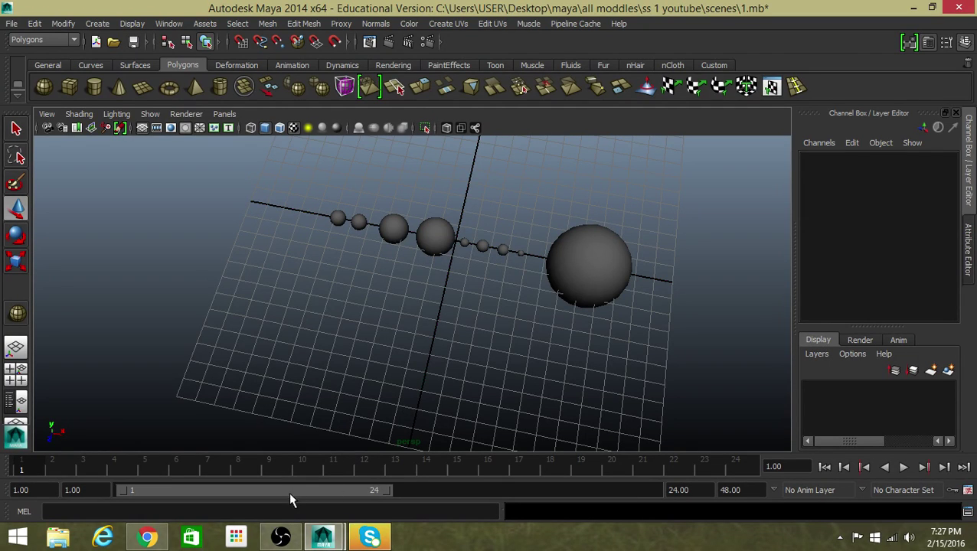
left_click(280, 538)
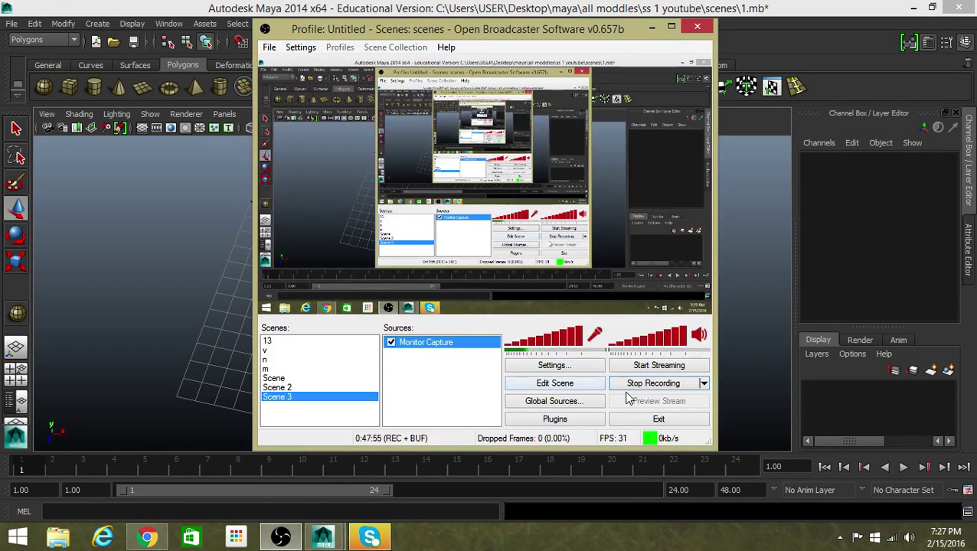